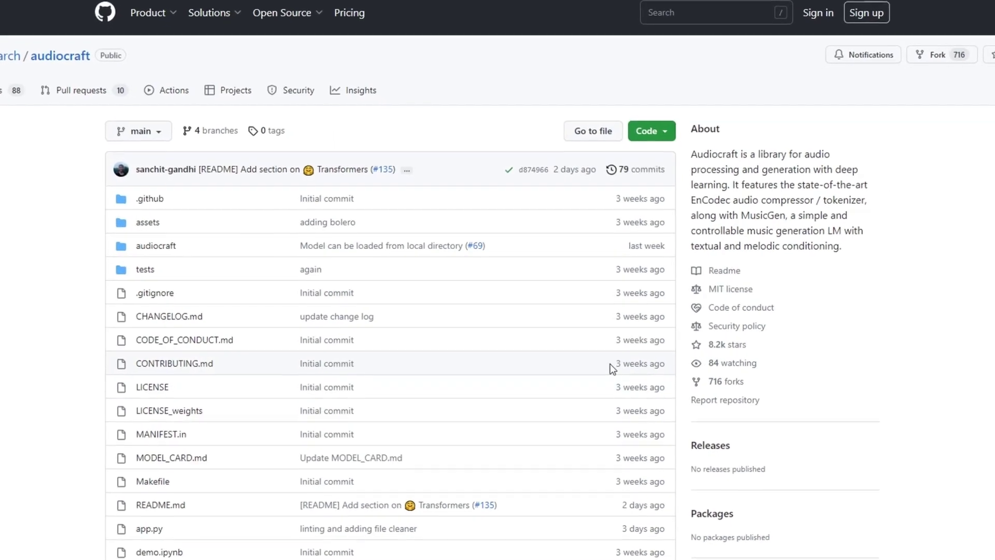
# Step: Scroll the audiocraft README down to the Installation section's Python and PyTorch requirements
pyautogui.scroll(-8, 480, 343)
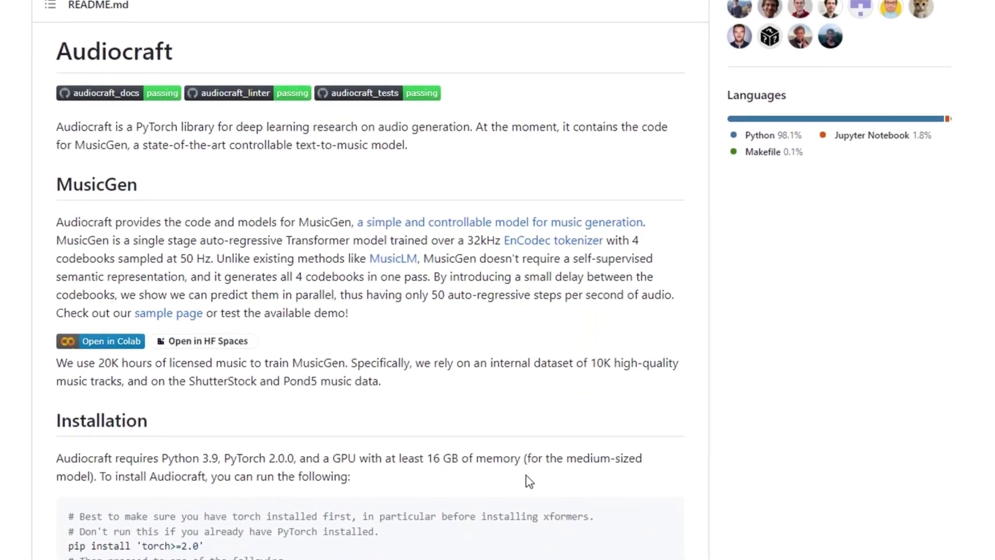
pyautogui.scroll(-3, 493, 482)
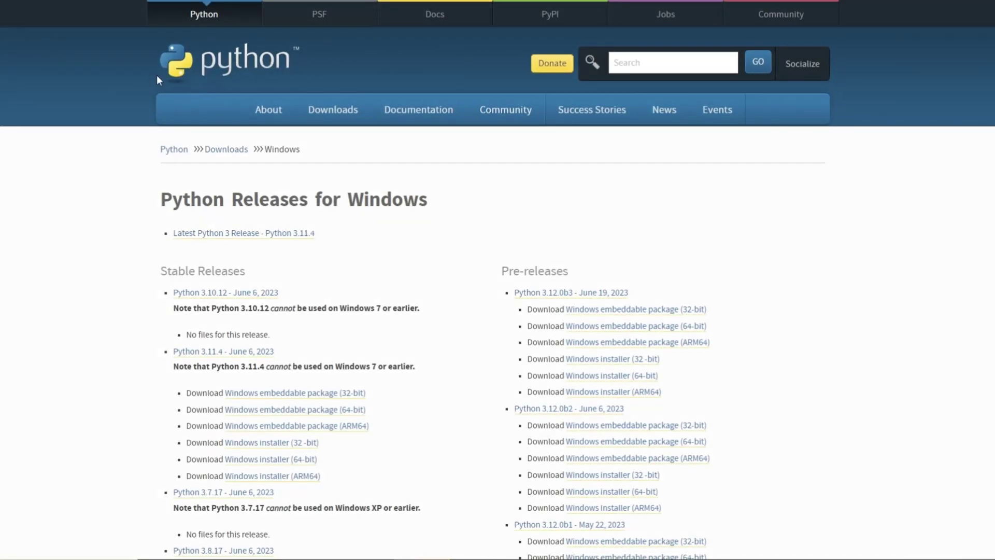
# Step: Scroll down the Python Releases for Windows page to the older releases
pyautogui.scroll(-20, 386, 373)
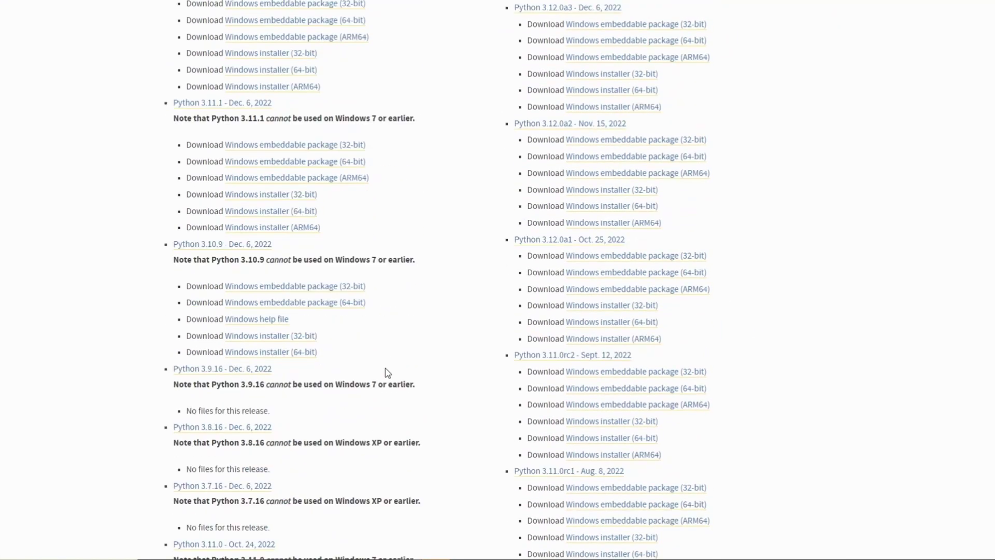
pyautogui.scroll(-4, 387, 373)
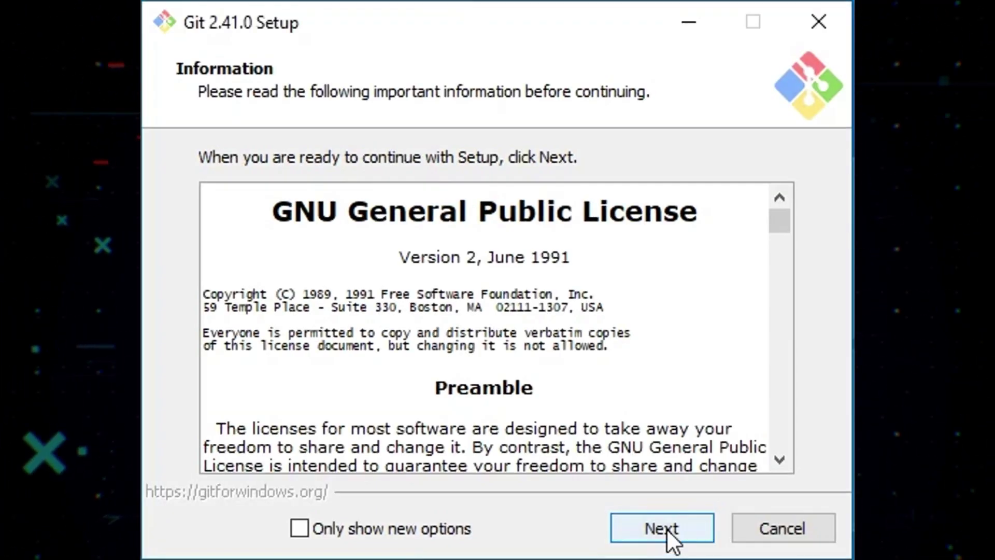
# Step: Accept every Git 2.41.0 setup default (Vim editor, recommended PATH, OpenSSL, MinTTY, Credential Manager) through to experimental options
pyautogui.click(667, 531)
pyautogui.click(668, 531)
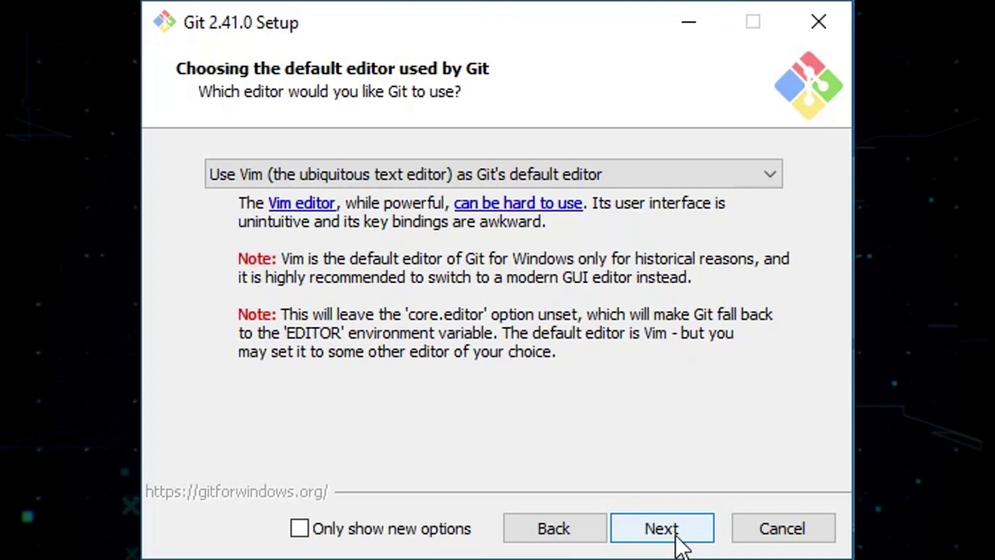
pyautogui.click(668, 531)
pyautogui.click(695, 531)
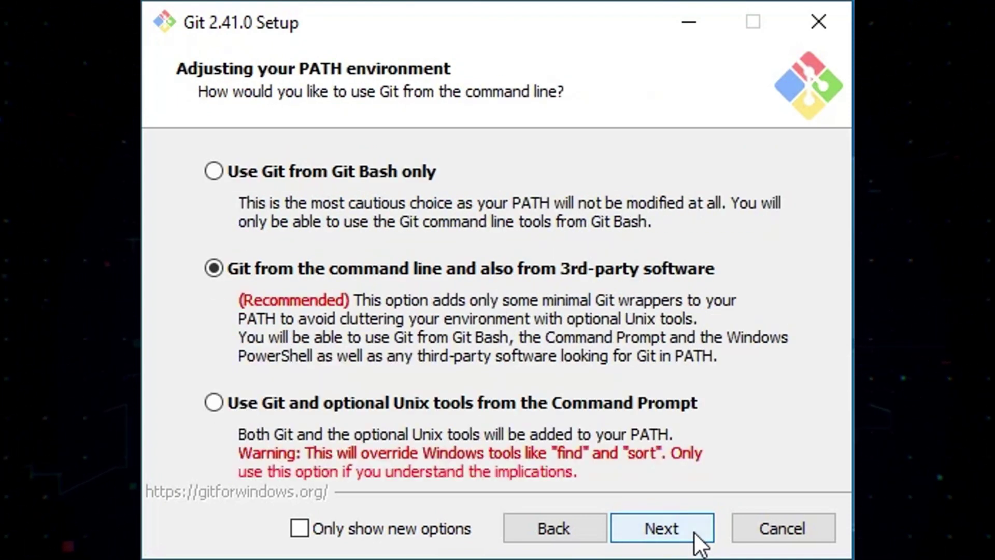
pyautogui.click(695, 532)
pyautogui.click(694, 532)
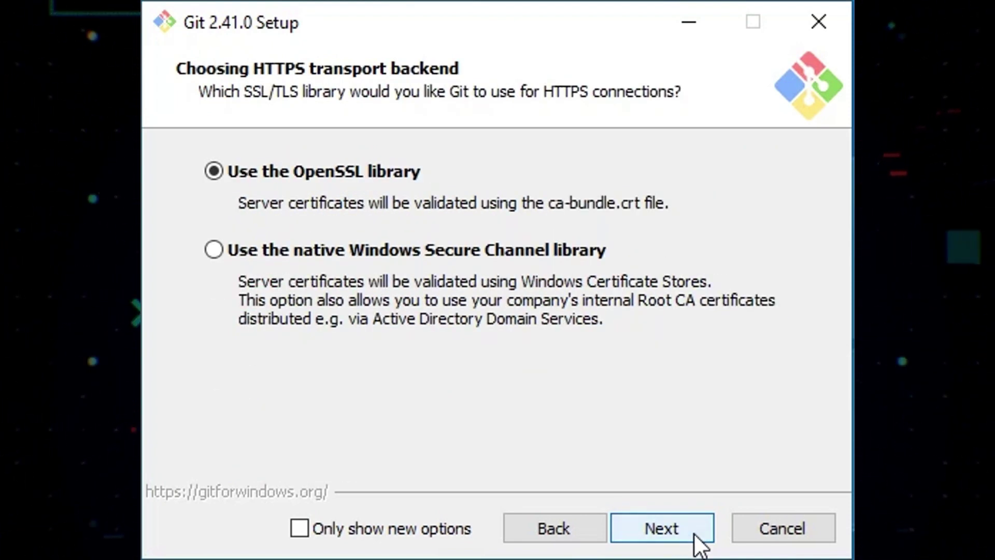
pyautogui.click(694, 533)
pyautogui.click(693, 534)
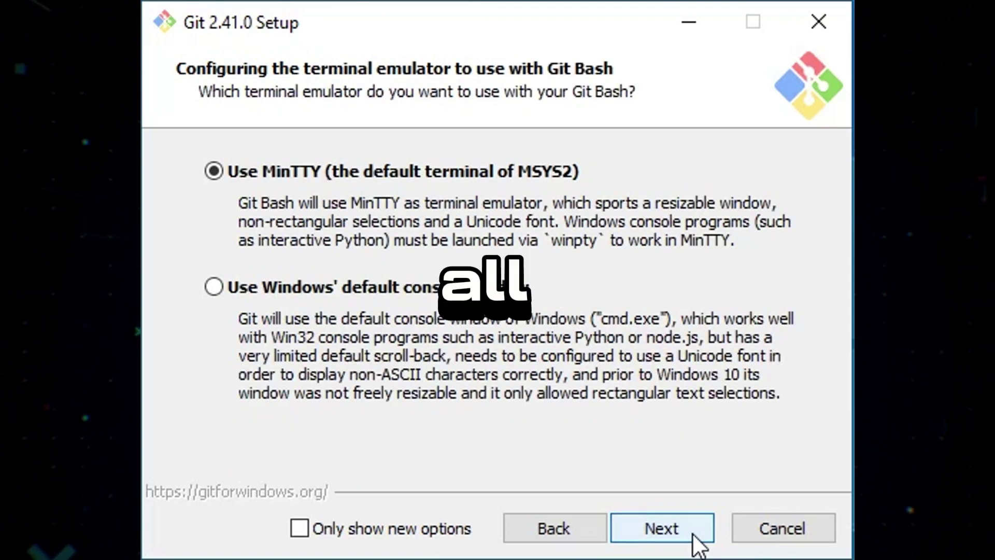
pyautogui.click(693, 533)
pyautogui.click(692, 533)
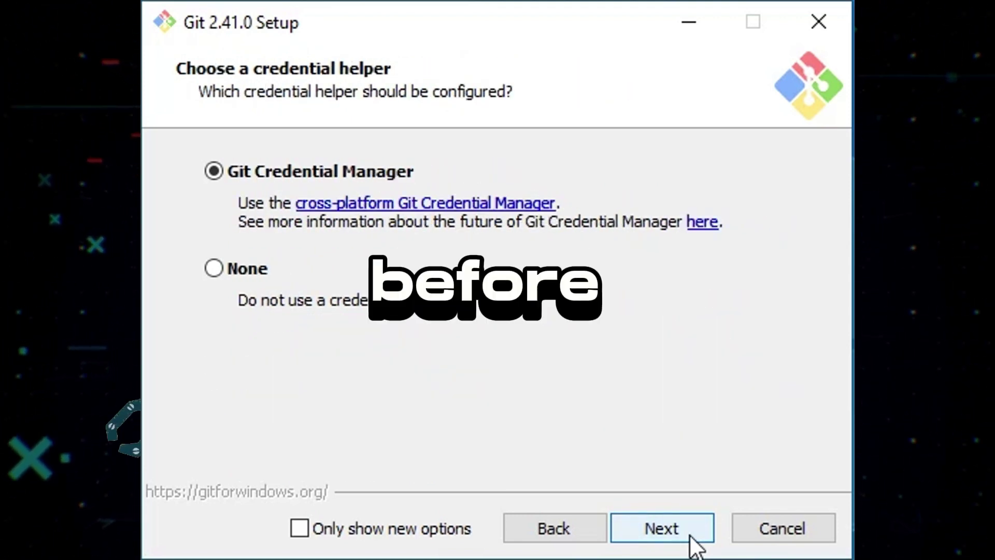
pyautogui.click(691, 534)
pyautogui.click(692, 535)
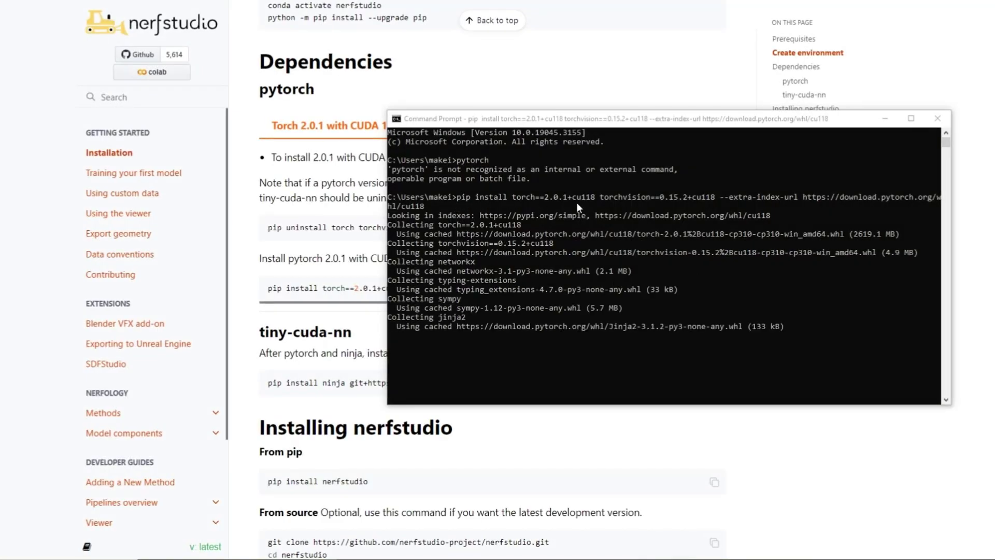
# Step: Minimize the running pip window and paste the torch pip install command into a new Command Prompt
pyautogui.moveTo(547, 121); pyautogui.dragTo(210, 12)
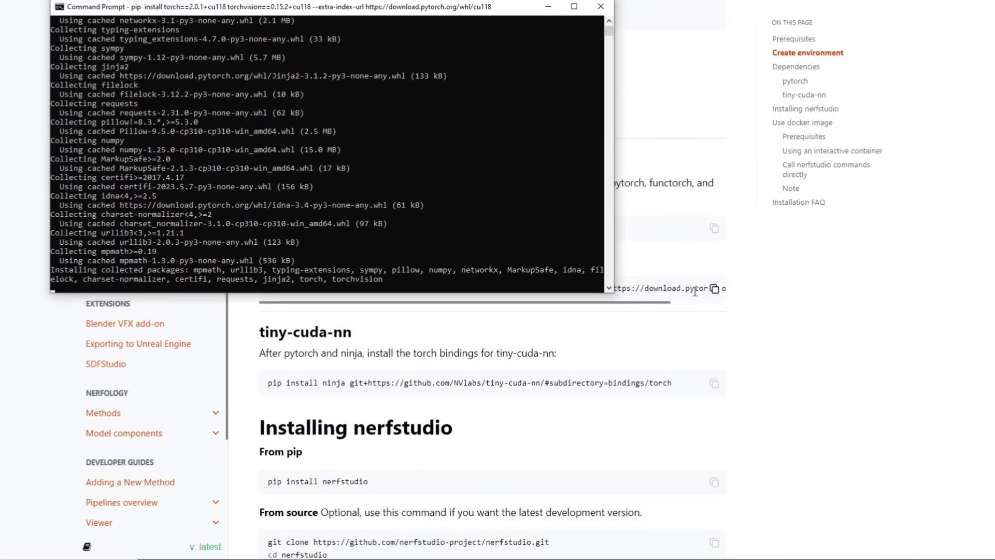
pyautogui.click(547, 7)
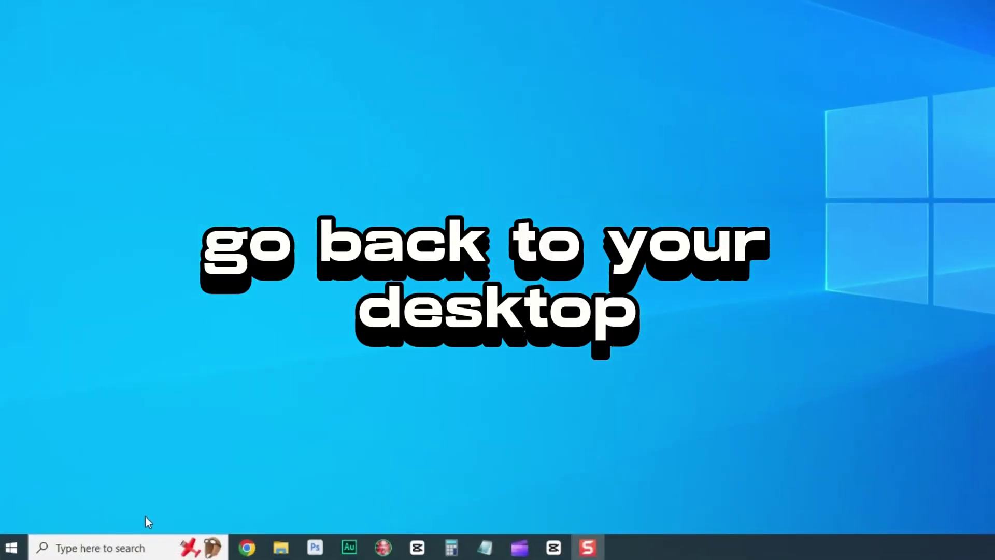
pyautogui.click(118, 543)
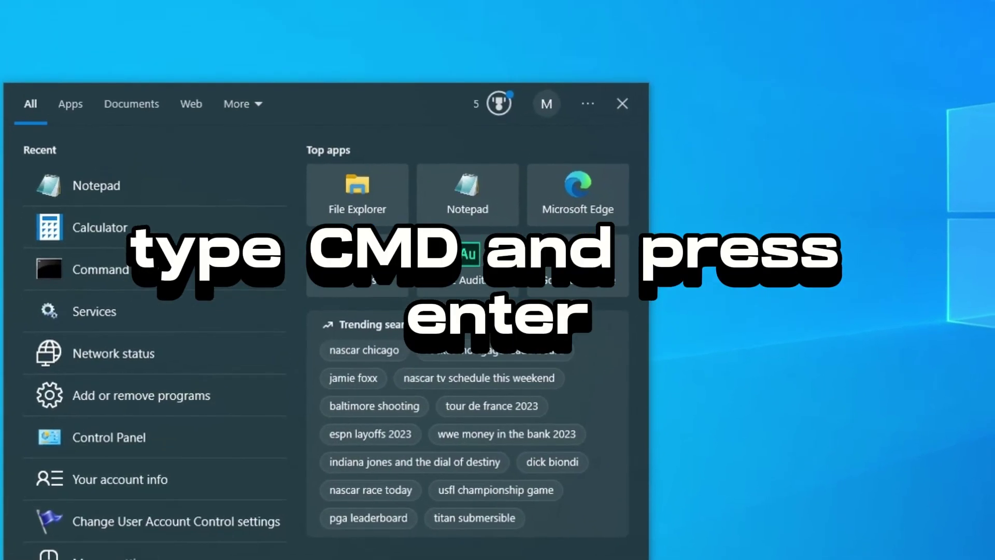
pyautogui.write('cmd')
pyautogui.press('Return')
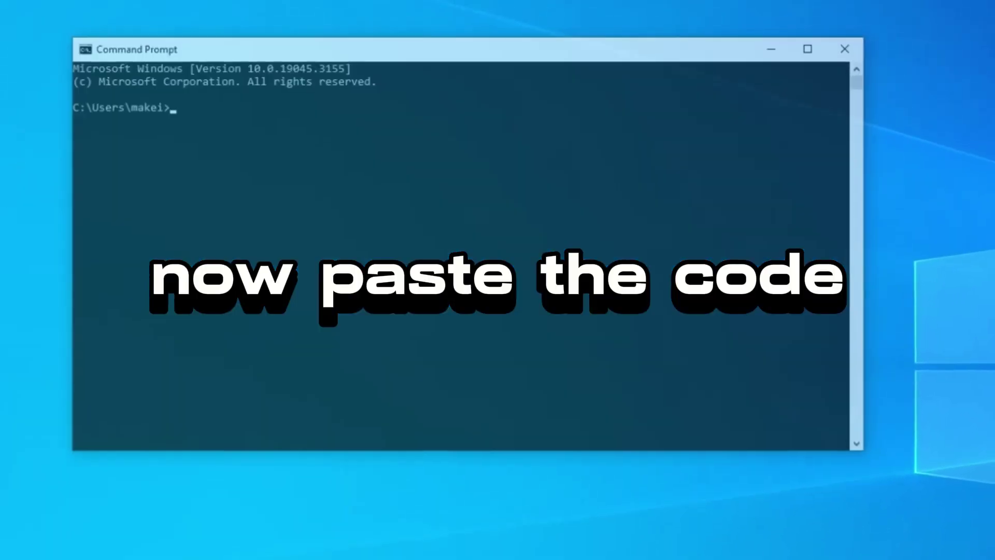
pyautogui.write('pip install torch==2.0.1+cu118 torchvision==0.15.2+cu118 --extra-index-url https://download.pytorch.org/whl/cu118')
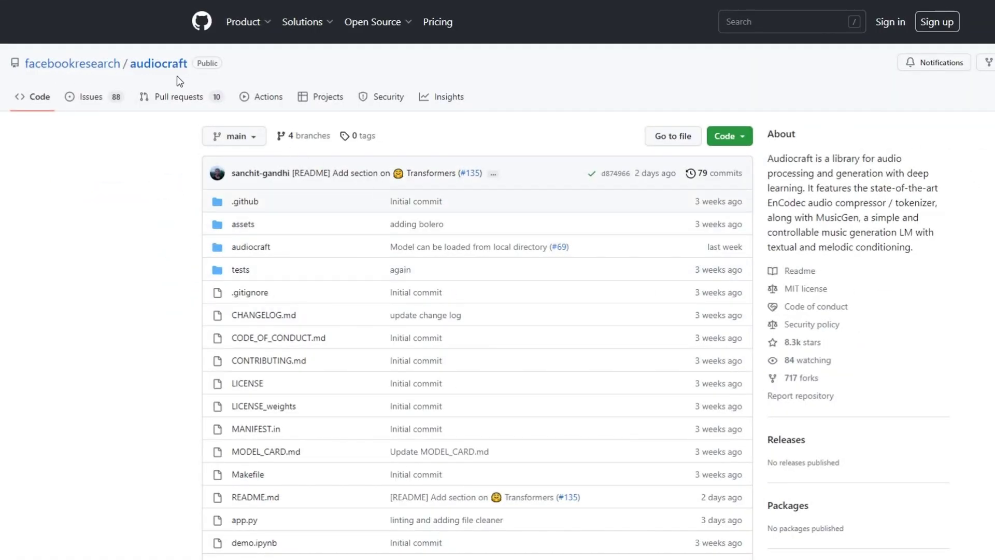
# Step: Reveal the audiocraft repository's HTTPS clone address from the Code button
pyautogui.scroll(-4, 819, 239)
pyautogui.scroll(4, 826, 266)
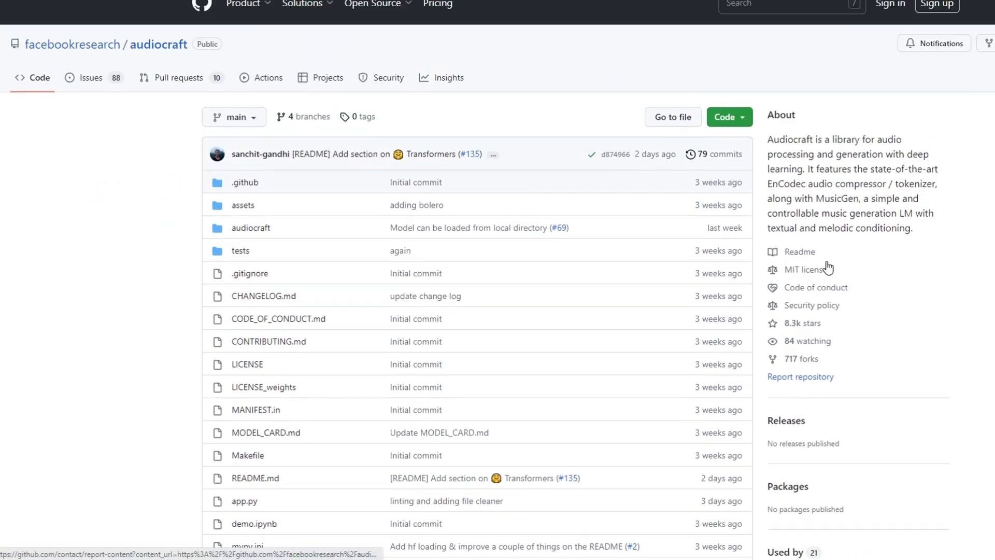
pyautogui.click(742, 142)
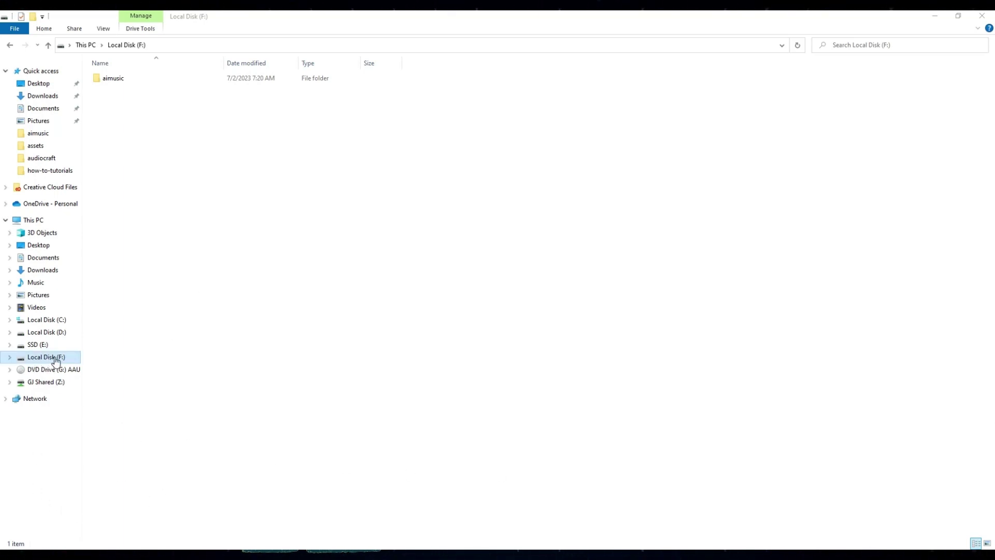
# Step: Clone the audiocraft repository onto drive F: with git clone from a command prompt
pyautogui.click(135, 130)
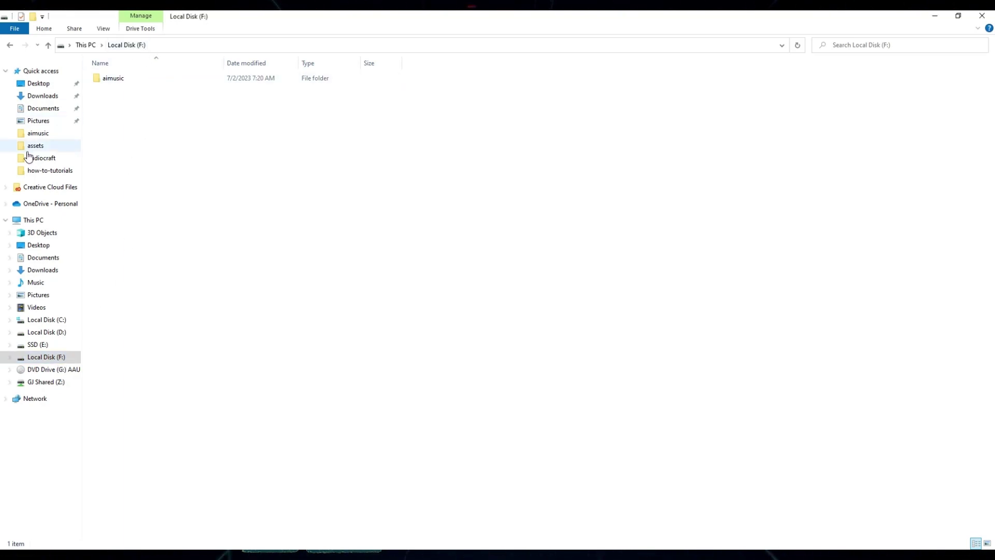
pyautogui.click(155, 46)
pyautogui.write('cmd')
pyautogui.press('Return')
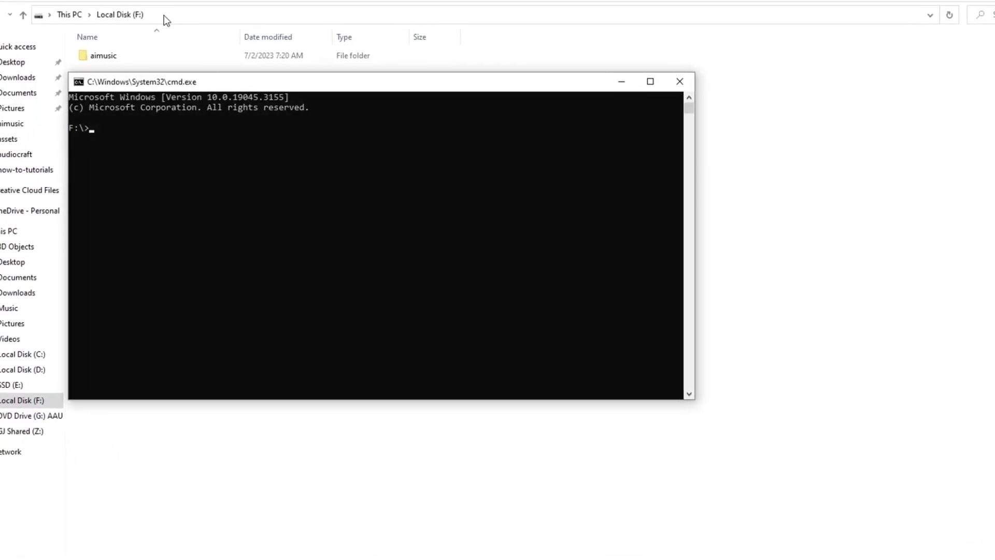
pyautogui.write('git clone')
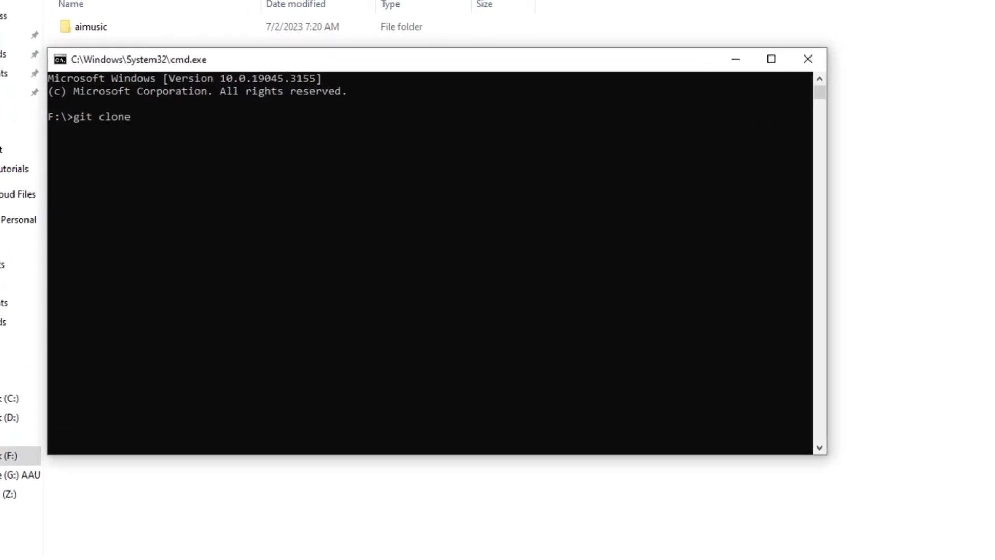
pyautogui.write('https://github.com/facebookresearch/audiocraft.git')
pyautogui.press('Return')
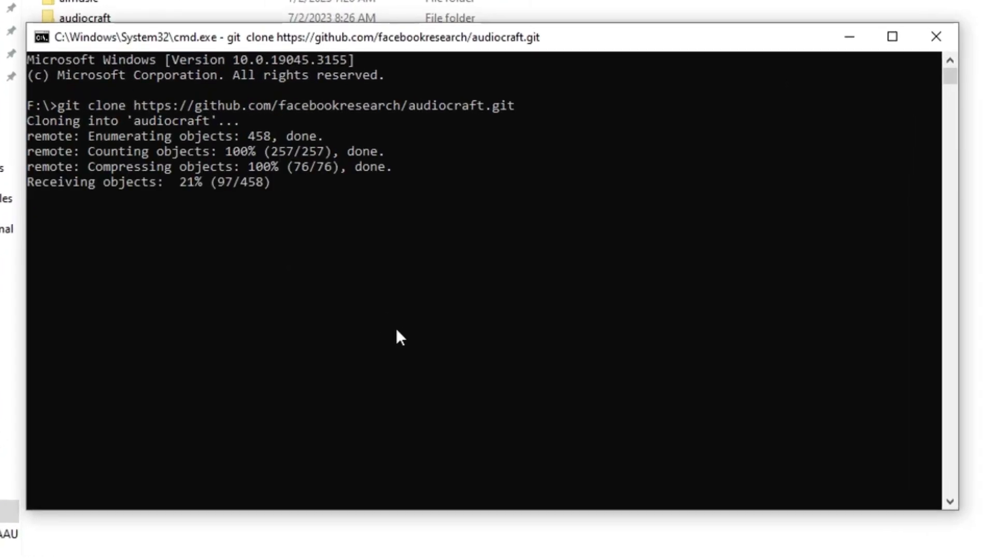
# Step: Open a command prompt inside the cloned F:\audiocraft folder and centre it on screen
pyautogui.moveTo(478, 106); pyautogui.dragTo(599, 181)
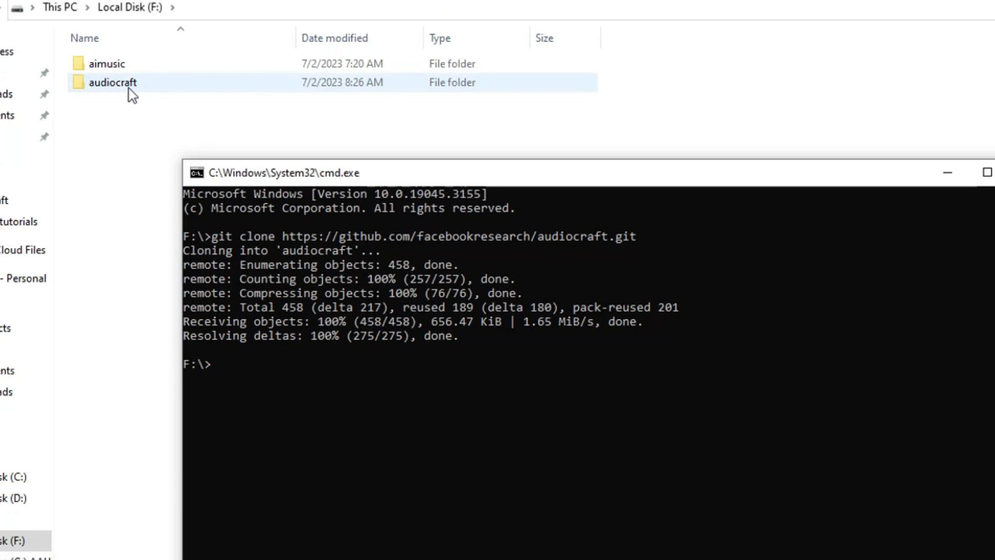
pyautogui.click(993, 174)
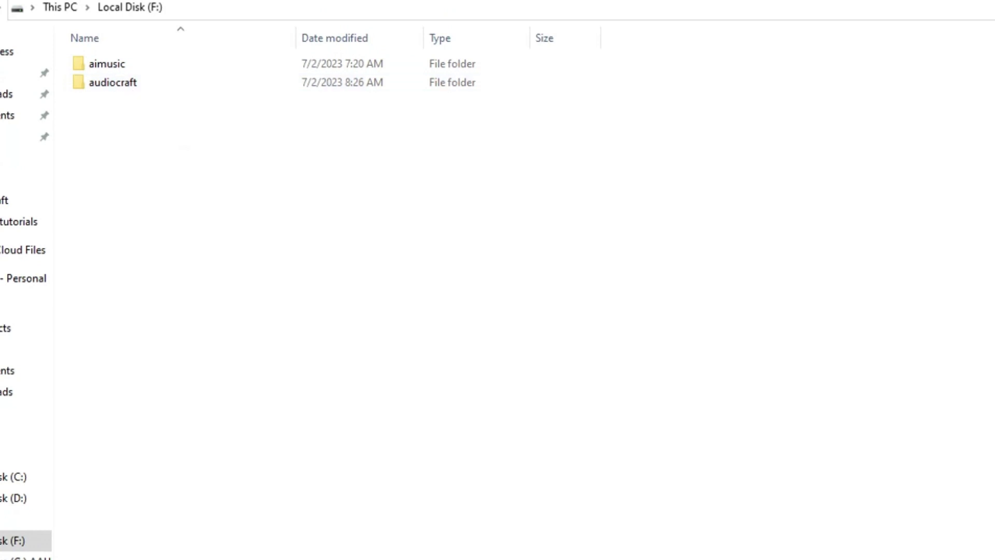
pyautogui.doubleClick(112, 82)
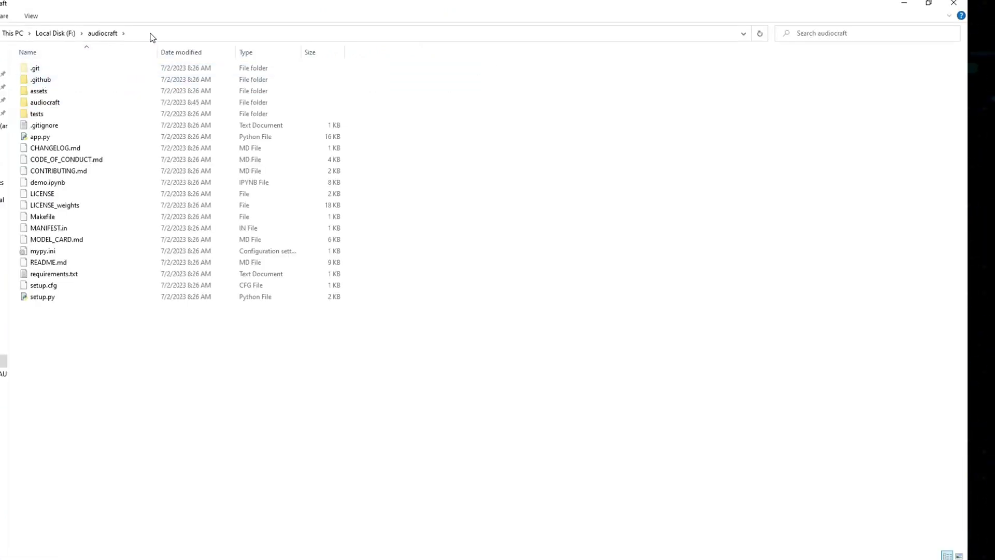
pyautogui.write('cmd')
pyautogui.press('Return')
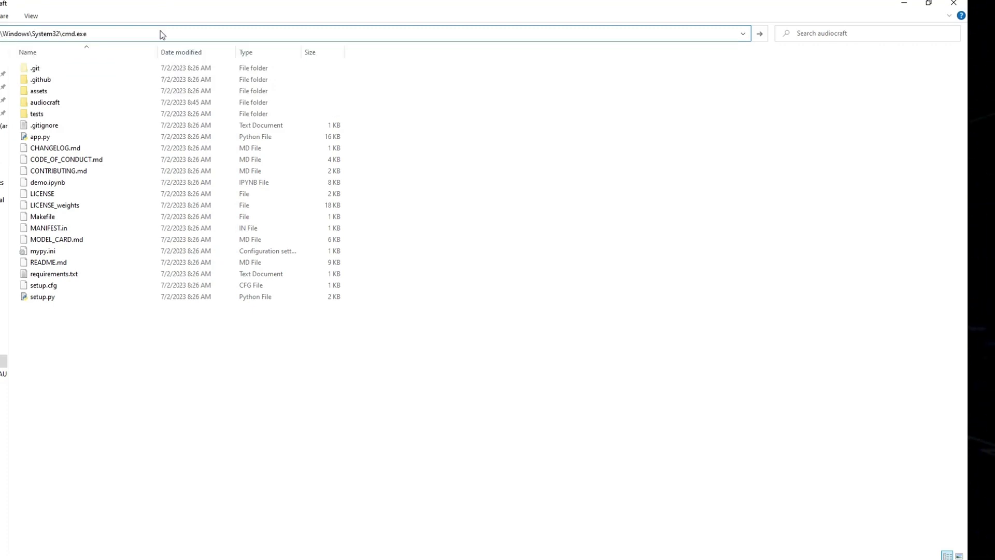
pyautogui.moveTo(192, 25); pyautogui.dragTo(373, 129)
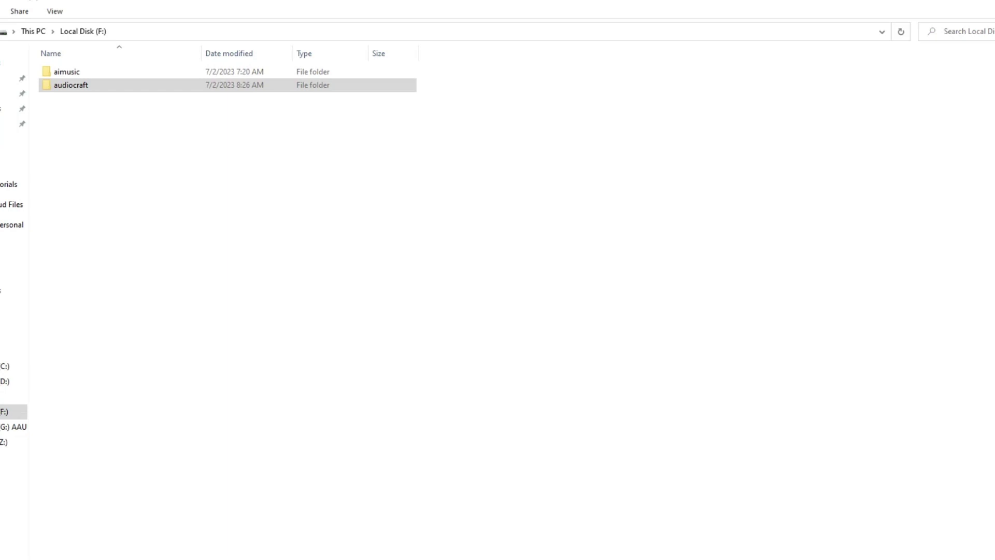
# Step: In audiocraft\audiocraft\models, duplicate loaders.py as a backup 'loaders - Copy.py'
pyautogui.doubleClick(65, 87)
pyautogui.doubleClick(60, 111)
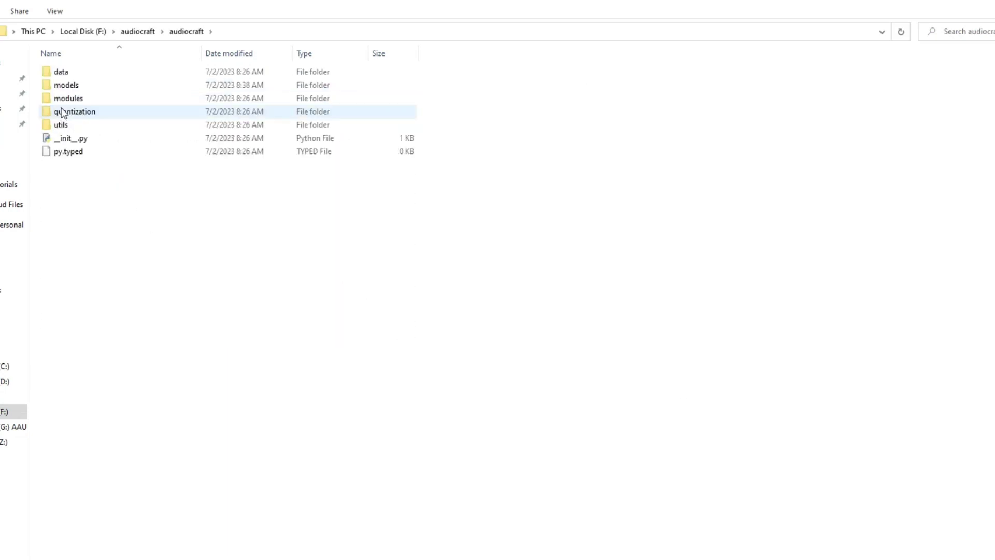
pyautogui.doubleClick(70, 86)
pyautogui.moveTo(78, 126); pyautogui.dragTo(91, 154)
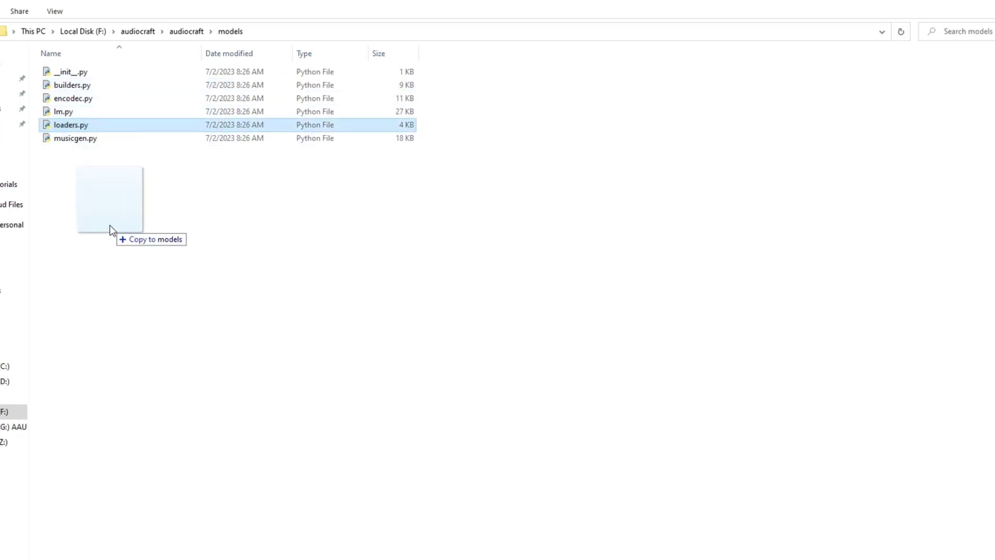
pyautogui.moveTo(111, 230); pyautogui.dragTo(110, 230)
# Step: Open the original loaders.py in Notepad
pyautogui.click(85, 142)
pyautogui.rightClick(83, 139)
pyautogui.moveTo(131, 222)
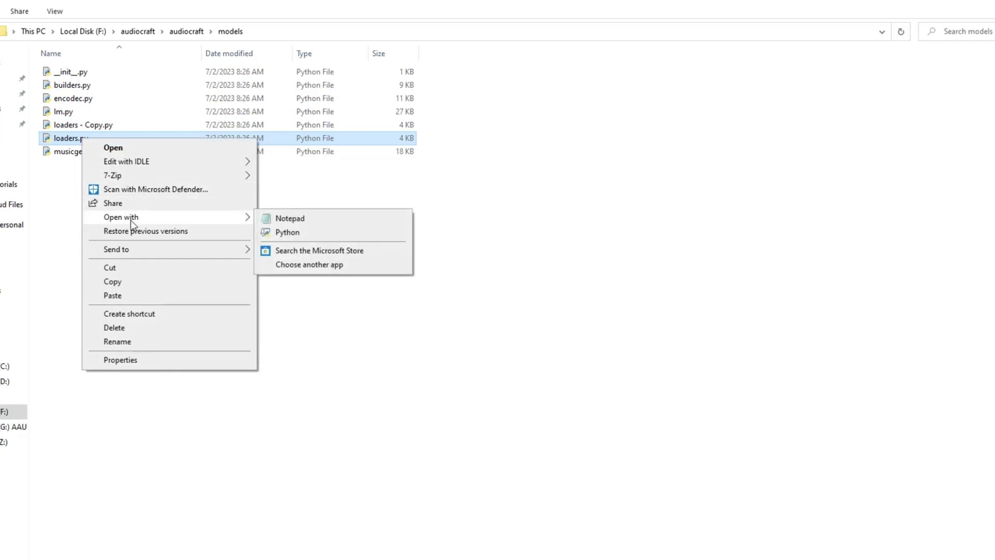
pyautogui.click(289, 219)
pyautogui.scroll(-2, 365, 309)
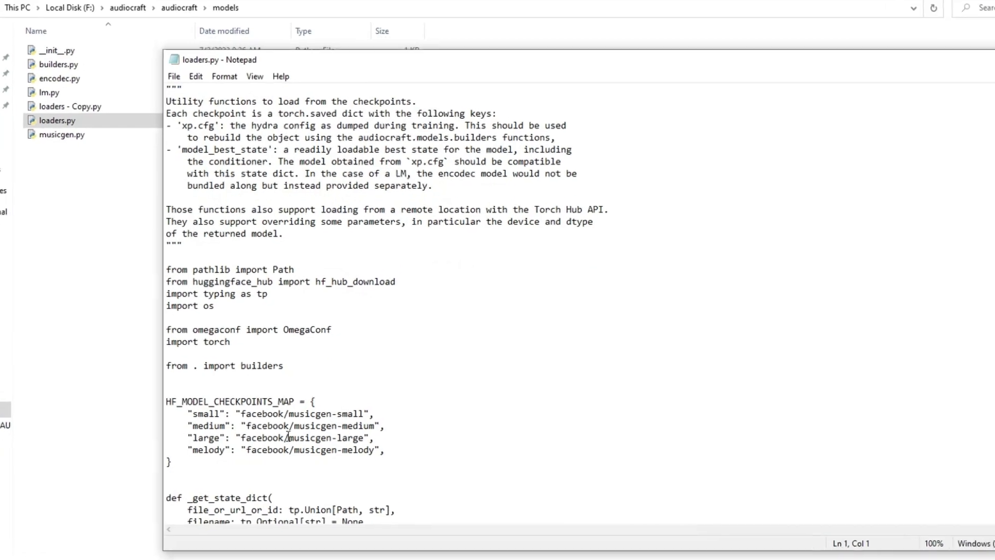
# Step: Paste the new musicgen repository paths over the HF_MODEL_CHECKPOINTS_MAP block and save loaders.py
pyautogui.moveTo(181, 461); pyautogui.dragTo(151, 408)
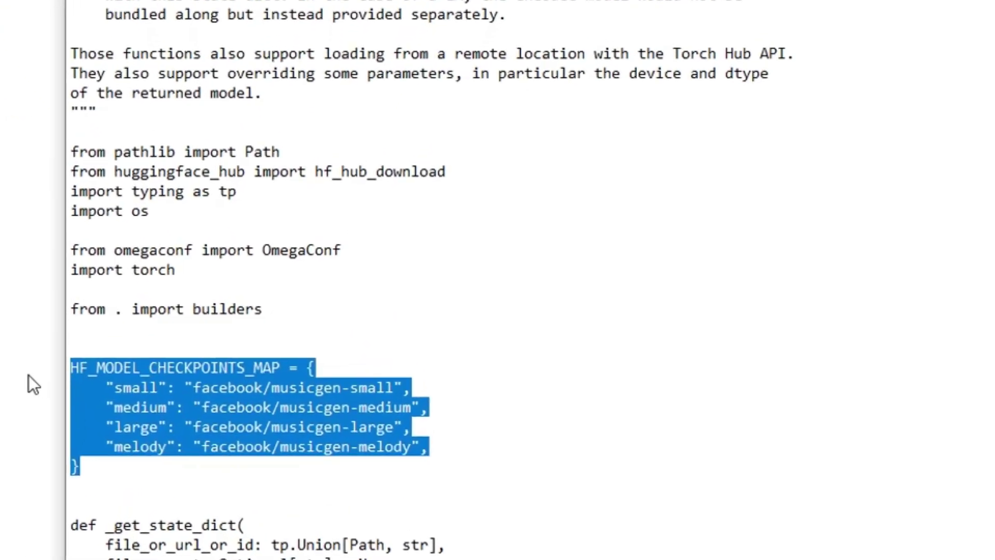
pyautogui.write('HF_MODEL_CHECKPOINTS_MAP = {     "small": "GrandaddyShmax/musicgen-small",     "medium": "GrandaddyShmax/musicgen-medium",     "large": "GrandaddyShmax/musicgen-large",     "melody": "GrandaddyShmax/musicgen-melody", }')
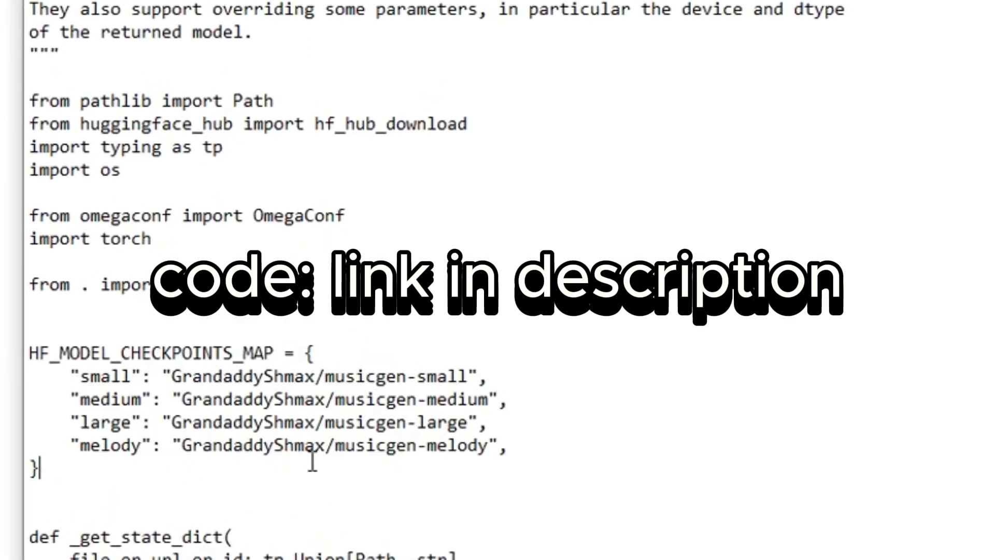
pyautogui.scroll(3, 313, 461)
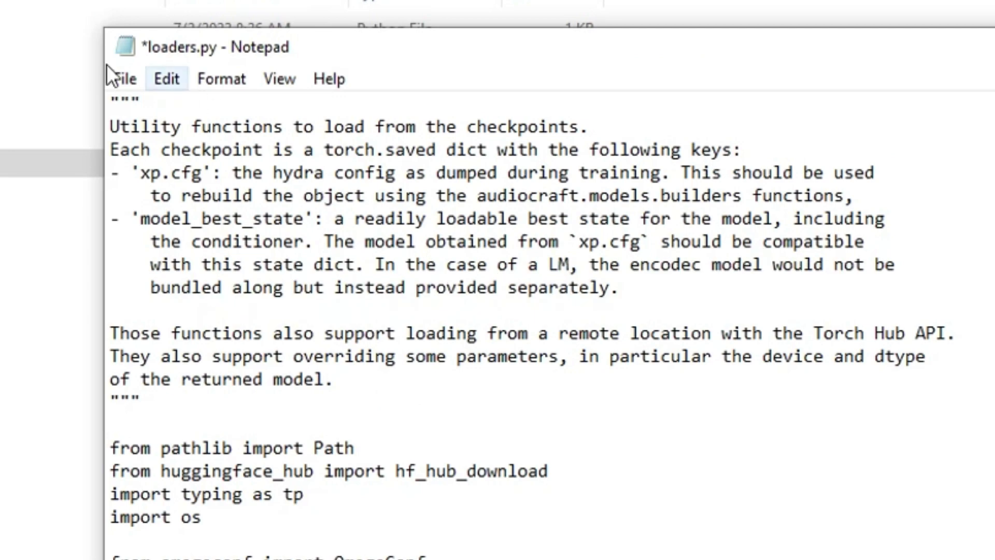
pyautogui.click(127, 78)
pyautogui.click(207, 191)
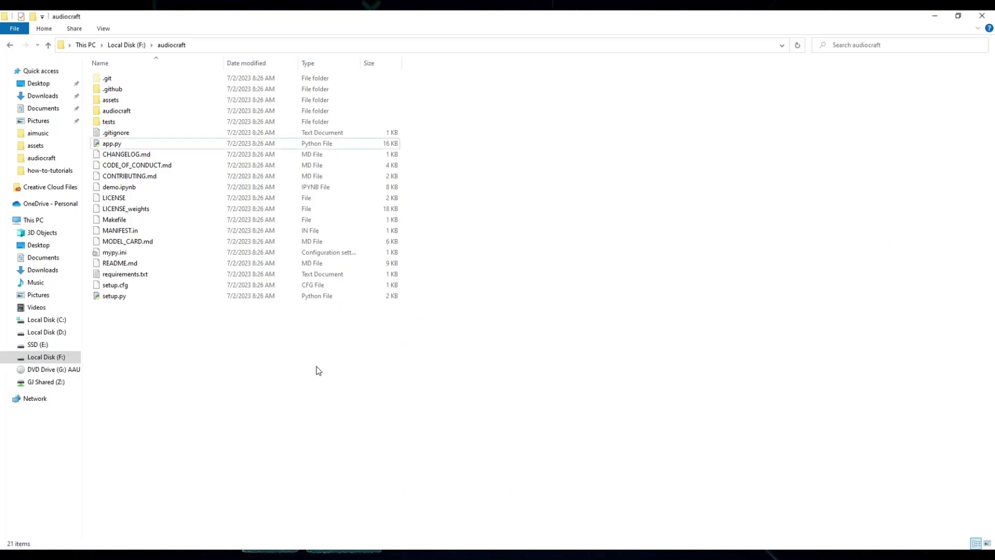
pyautogui.doubleClick(113, 145)
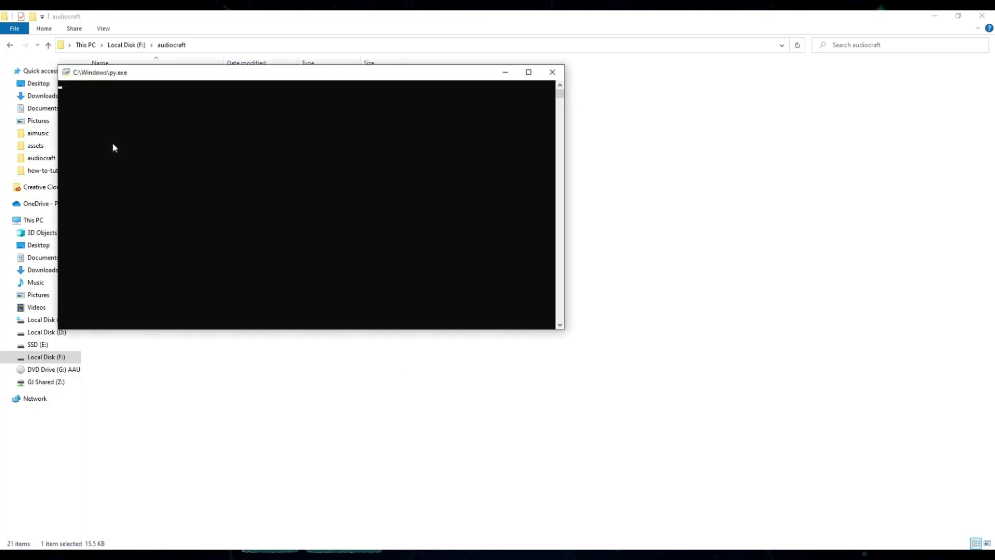
pyautogui.moveTo(214, 79); pyautogui.dragTo(338, 154)
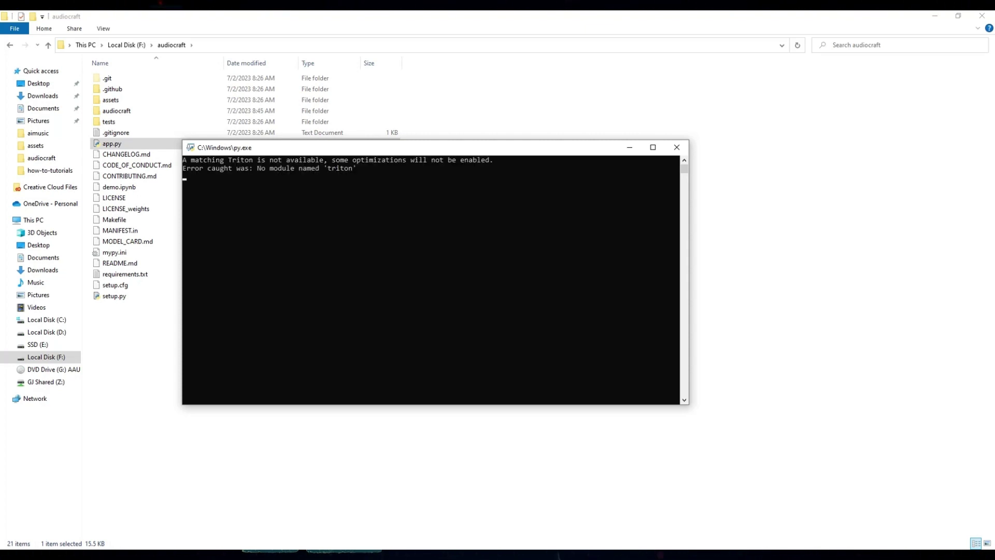
pyautogui.moveTo(280, 178); pyautogui.dragTo(365, 177)
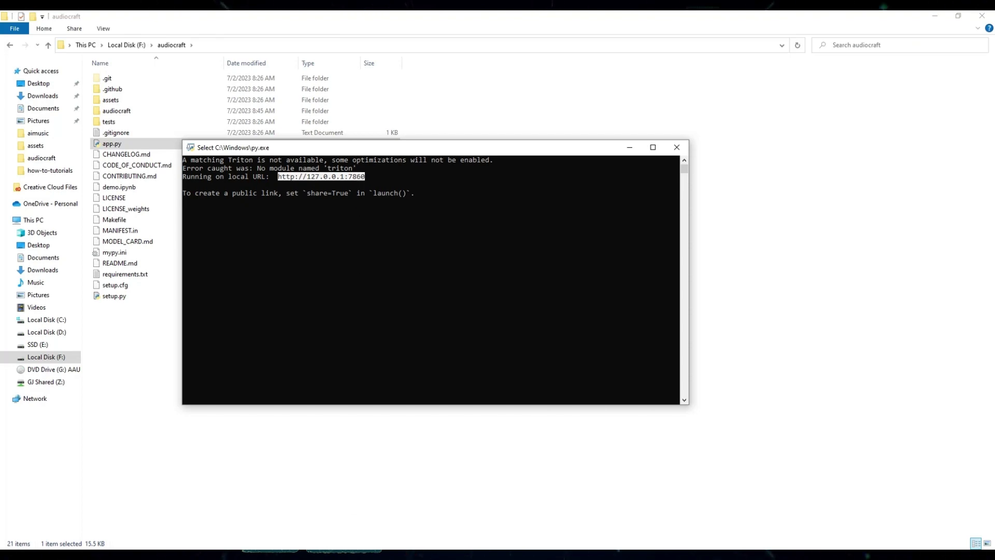
pyautogui.click(231, 511)
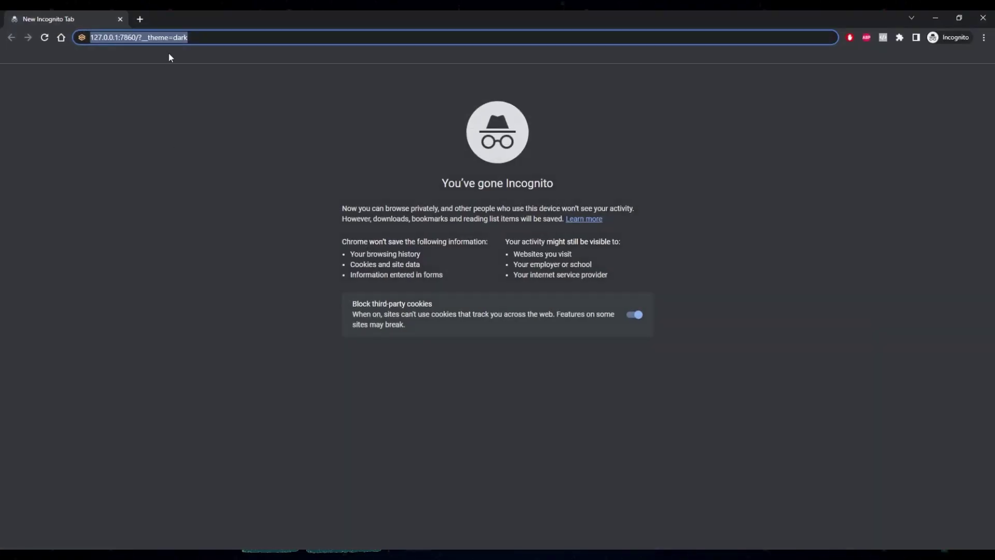
pyautogui.click(193, 39)
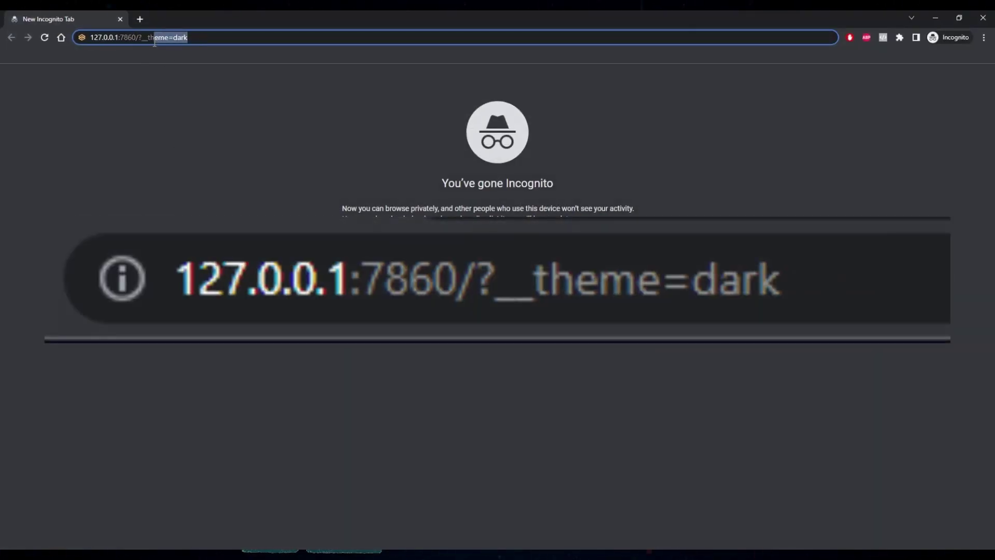
pyautogui.press('Return')
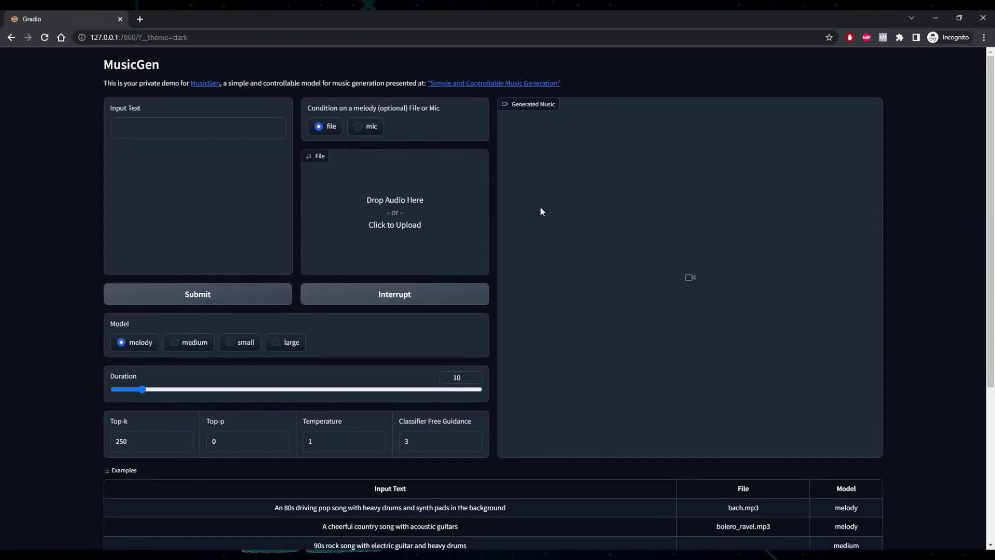
pyautogui.scroll(-4, 216, 191)
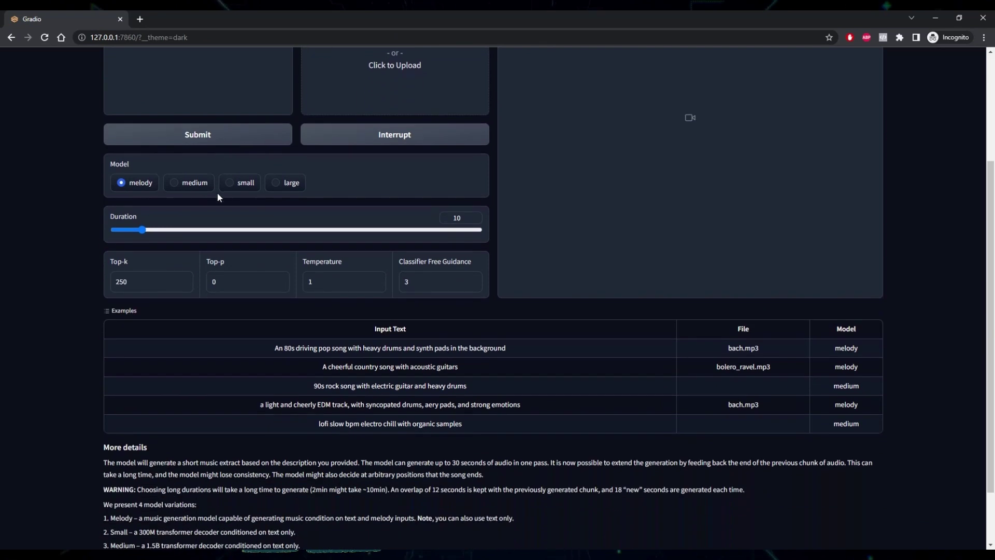
pyautogui.scroll(4, 218, 192)
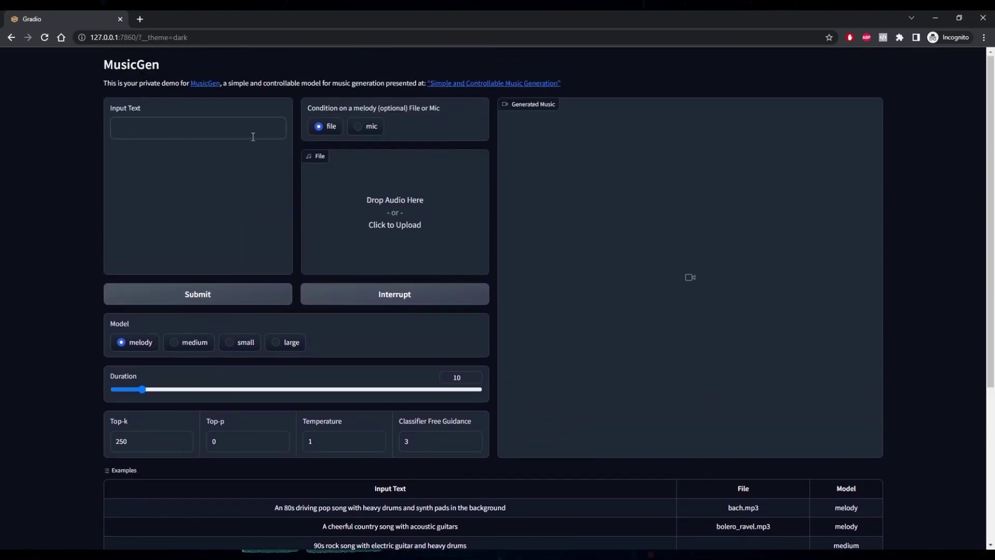
# Step: Toggle melody conditioning between microphone and file upload, leaving file upload selected
pyautogui.click(358, 127)
pyautogui.click(332, 127)
pyautogui.click(370, 131)
pyautogui.click(333, 135)
pyautogui.scroll(-2, 176, 347)
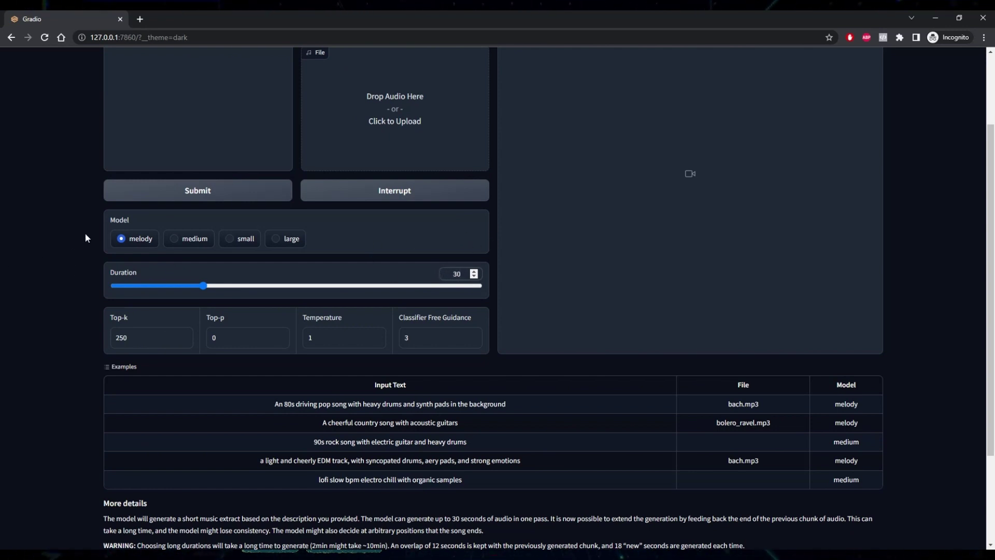
pyautogui.scroll(-2, 118, 260)
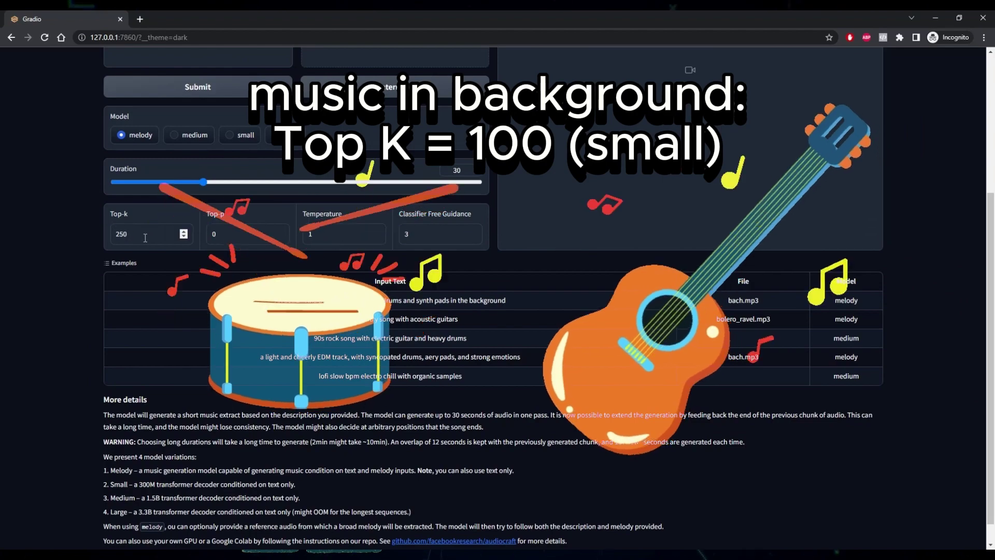
pyautogui.click(183, 238)
pyautogui.click(183, 238)
pyautogui.click(184, 238)
pyautogui.click(183, 238)
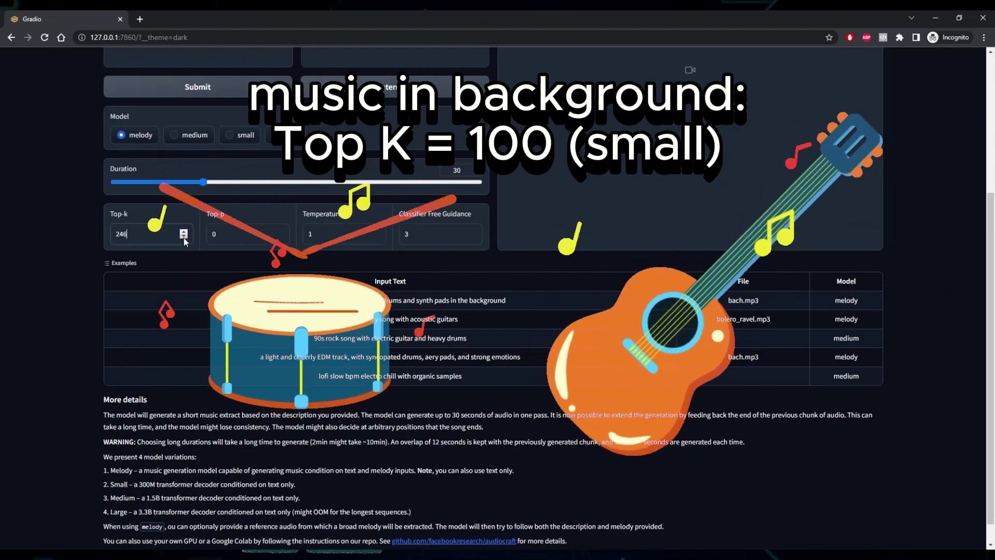
pyautogui.click(183, 238)
pyautogui.click(184, 238)
pyautogui.click(184, 238)
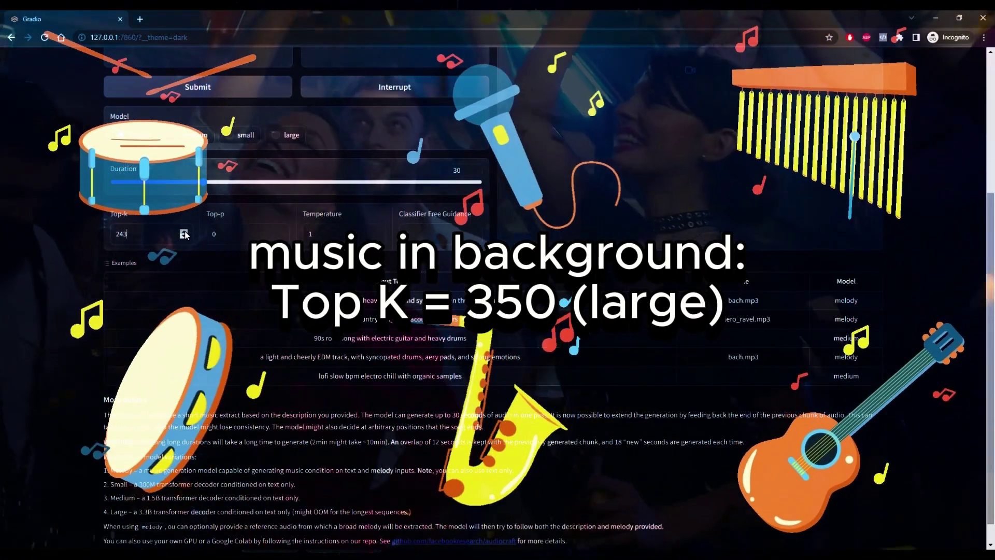
pyautogui.click(184, 231)
pyautogui.click(184, 232)
pyautogui.click(184, 232)
pyautogui.click(184, 232)
pyautogui.click(184, 232)
pyautogui.click(184, 231)
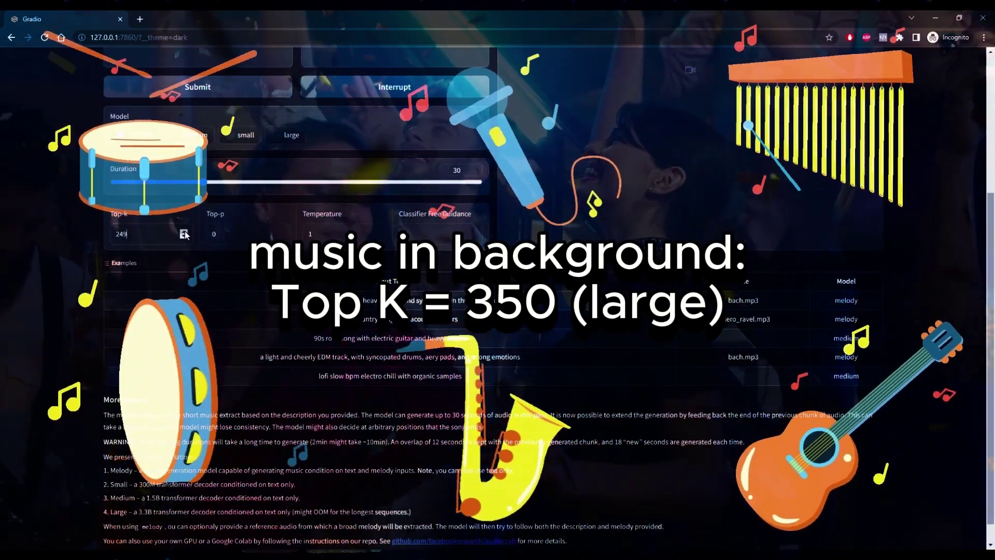
pyautogui.click(184, 232)
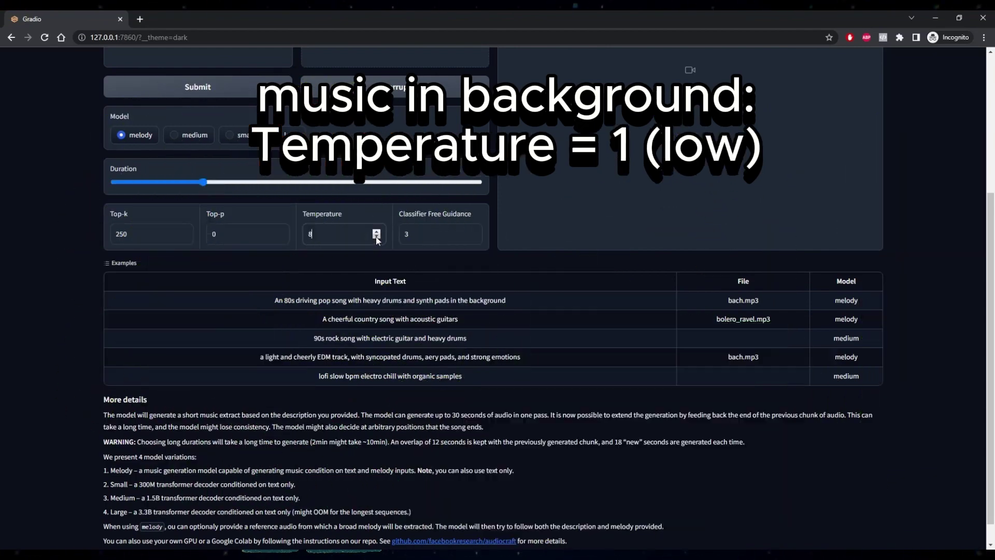
# Step: Lower the Temperature setting step by step back to 1
pyautogui.click(376, 237)
pyautogui.click(376, 237)
pyautogui.click(376, 237)
pyautogui.click(376, 236)
pyautogui.click(377, 236)
pyautogui.click(376, 236)
pyautogui.click(375, 236)
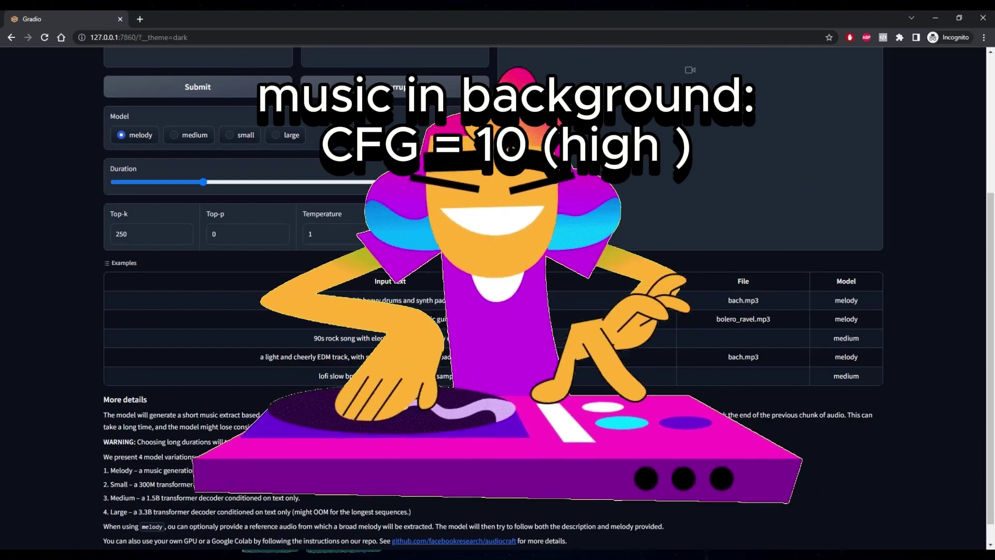
pyautogui.scroll(4, 492, 298)
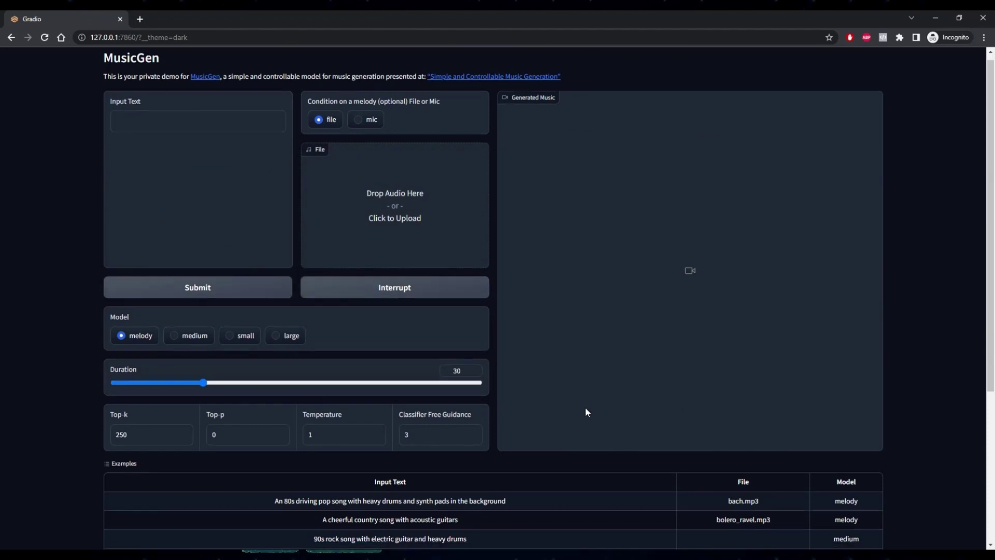
# Step: Pause the melody clip, load the 80s driving pop example with bach.mp3, and generate
pyautogui.scroll(-3, 571, 407)
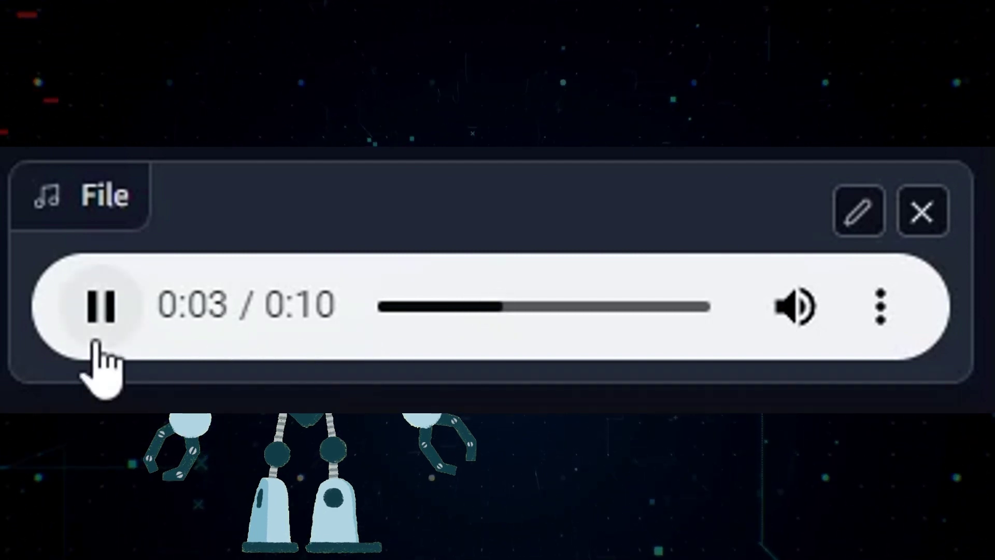
pyautogui.click(96, 324)
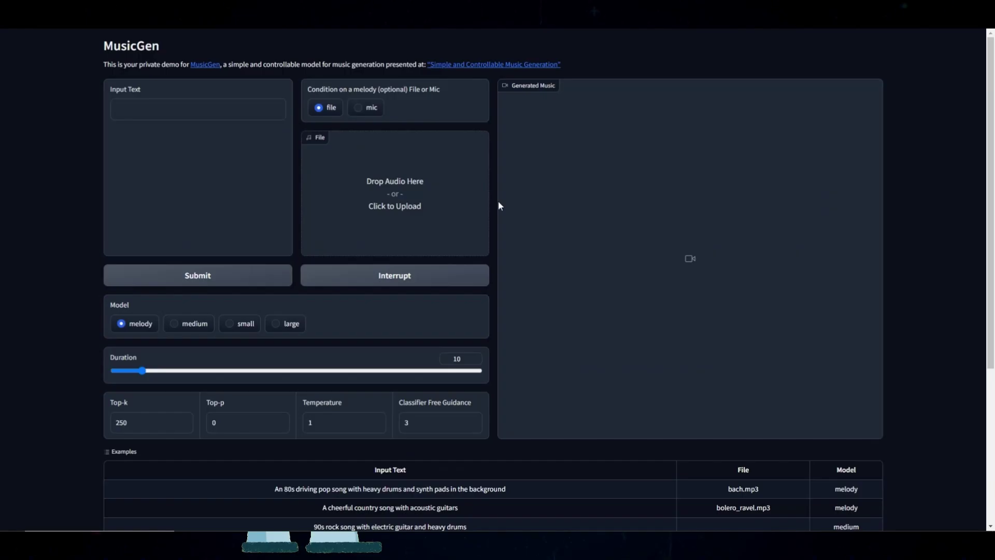
pyautogui.scroll(-3, 498, 201)
pyautogui.scroll(-1, 508, 241)
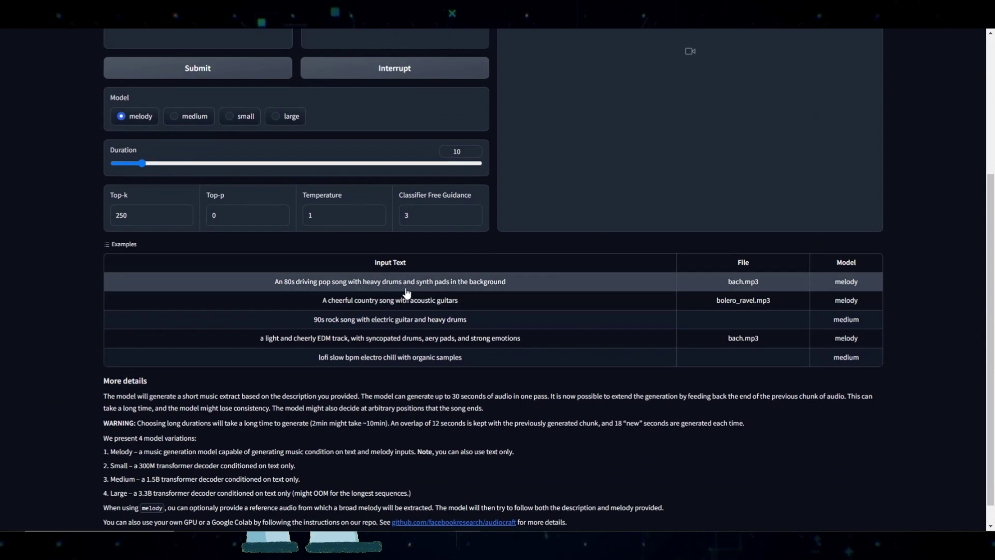
pyautogui.click(412, 290)
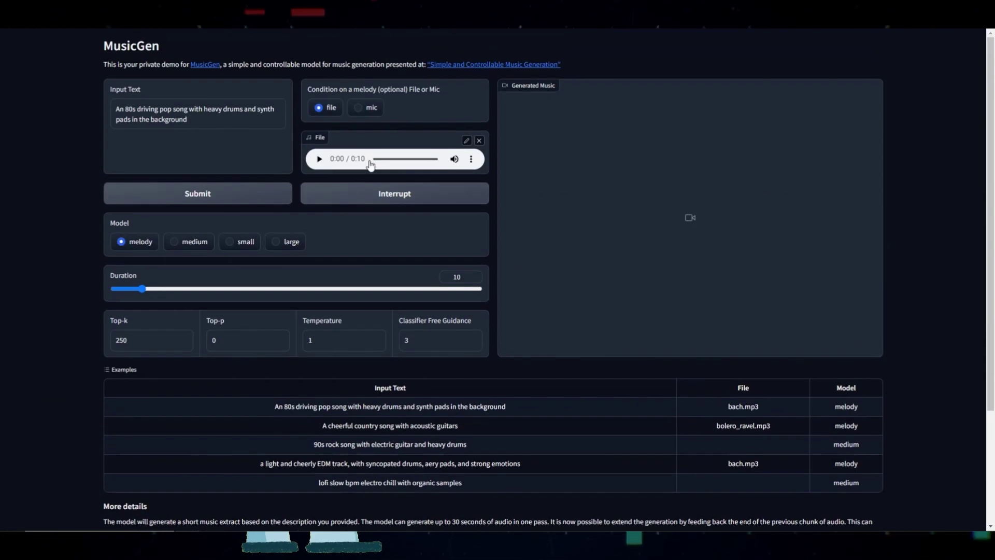
pyautogui.click(209, 193)
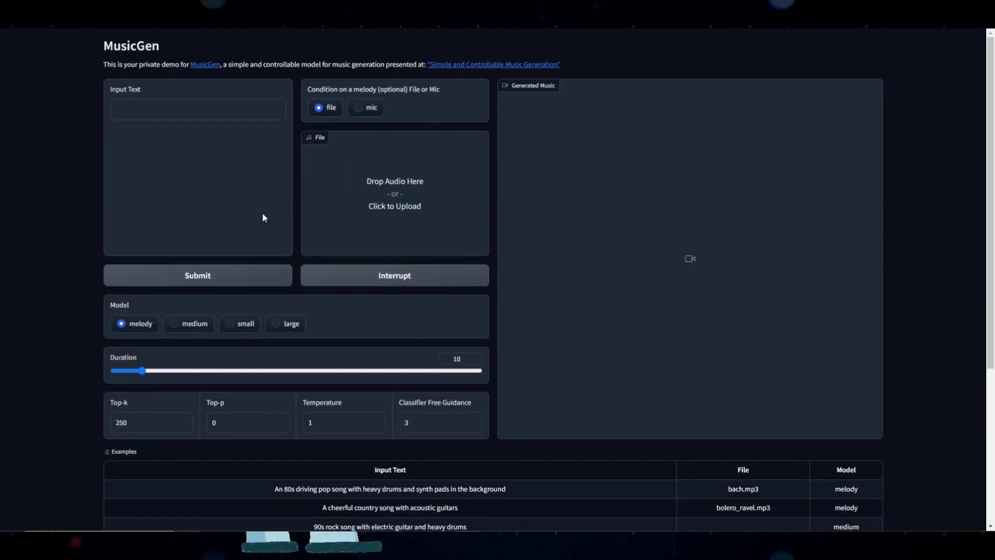
pyautogui.scroll(-3, 249, 213)
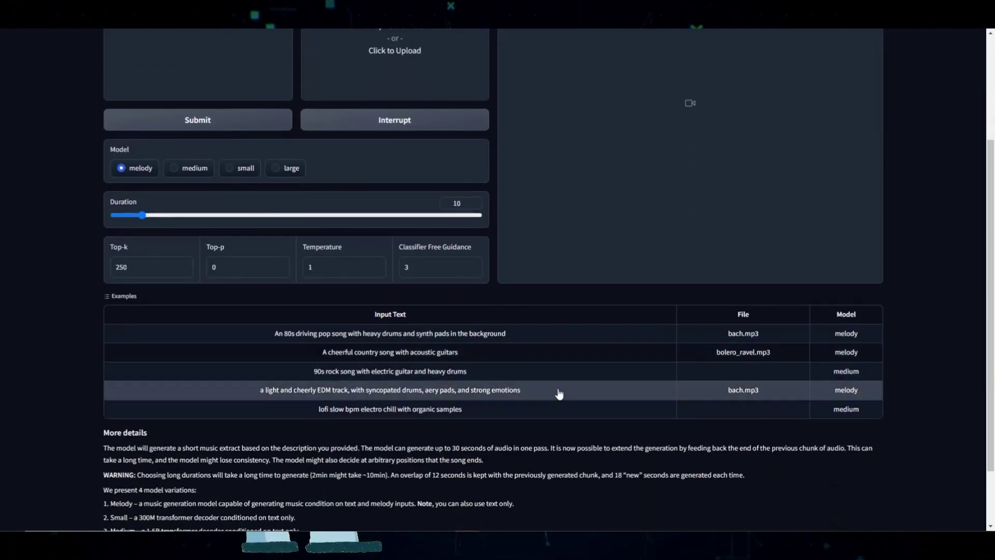
# Step: Load the '90s rock song with electric guitar and heavy drums' example, switching to the medium model
pyautogui.click(858, 381)
pyautogui.scroll(3, 519, 259)
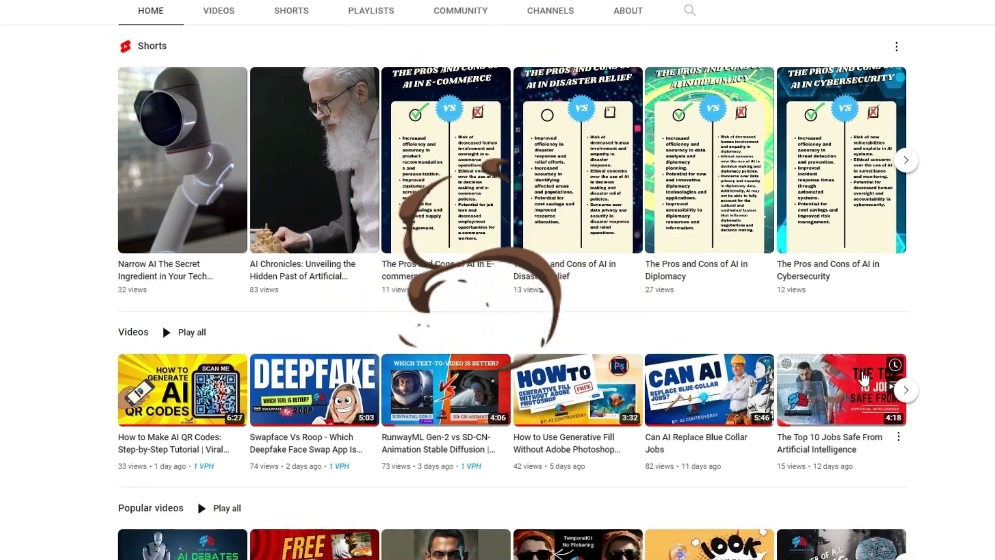
# Step: Switch to Adobe Audition with an empty editor and no session loaded
pyautogui.scroll(-3, 863, 379)
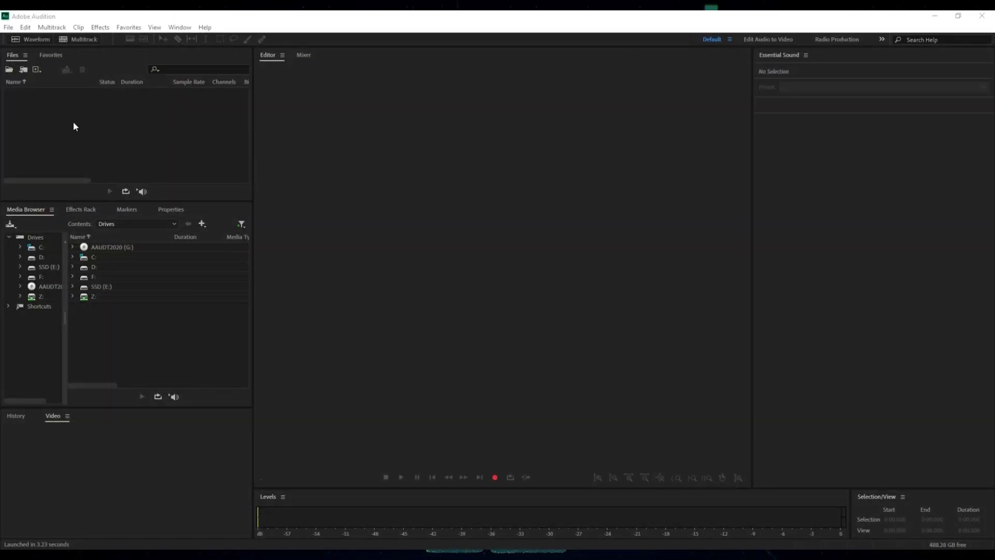
# Step: Create a multitrack session with the 48000 Hz dark trap beat at 0 on Track 1, minus video
pyautogui.click(86, 41)
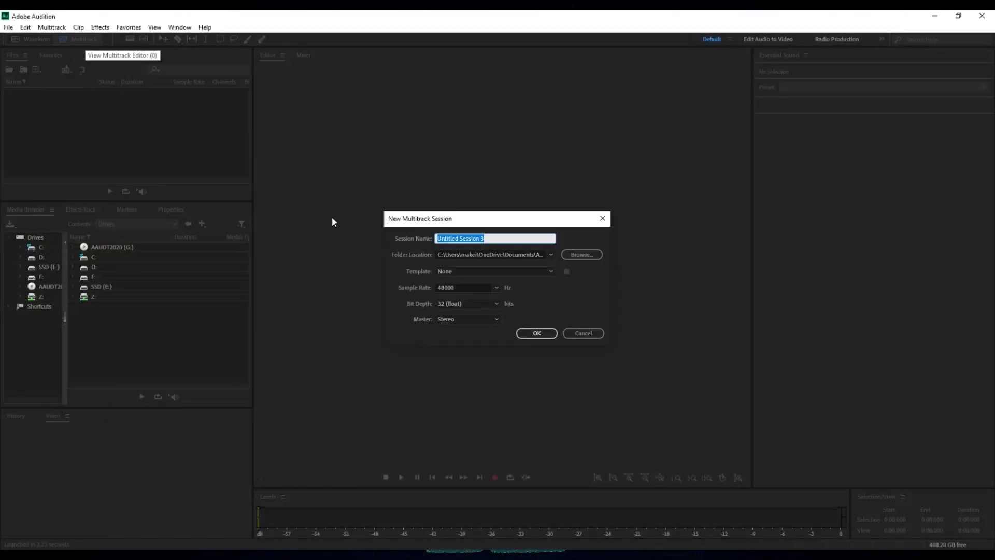
pyautogui.click(525, 336)
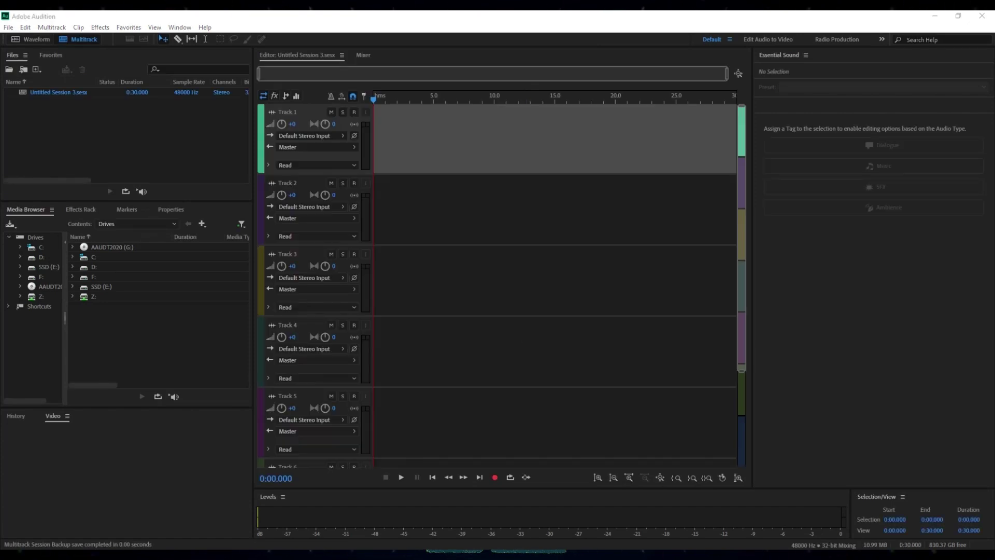
pyautogui.moveTo(541, 165); pyautogui.dragTo(488, 152)
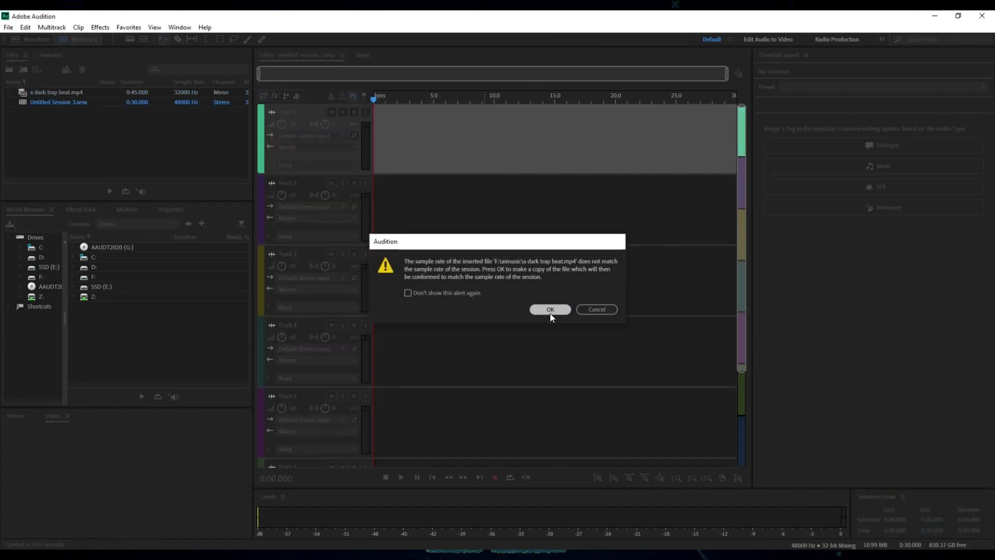
pyautogui.click(550, 310)
pyautogui.moveTo(560, 165); pyautogui.dragTo(395, 165)
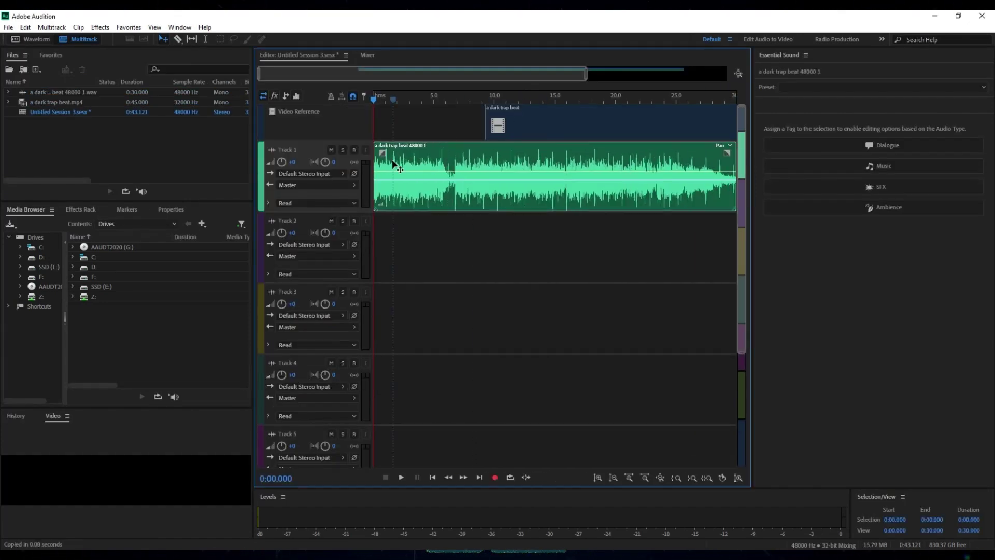
pyautogui.click(569, 133)
pyautogui.press('Delete')
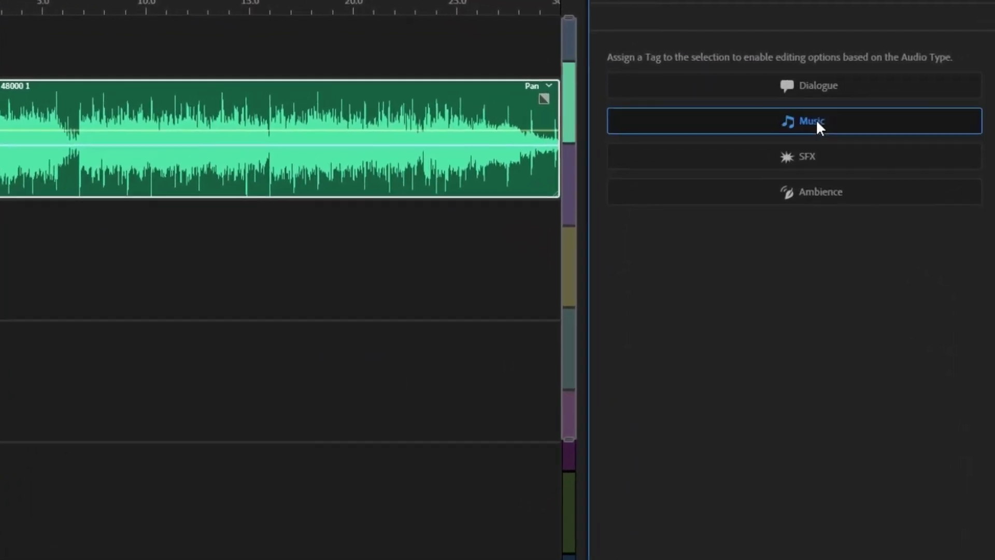
# Step: Tag the trap beat clip as Music and enable Duration using the Remix method
pyautogui.click(815, 119)
pyautogui.click(976, 94)
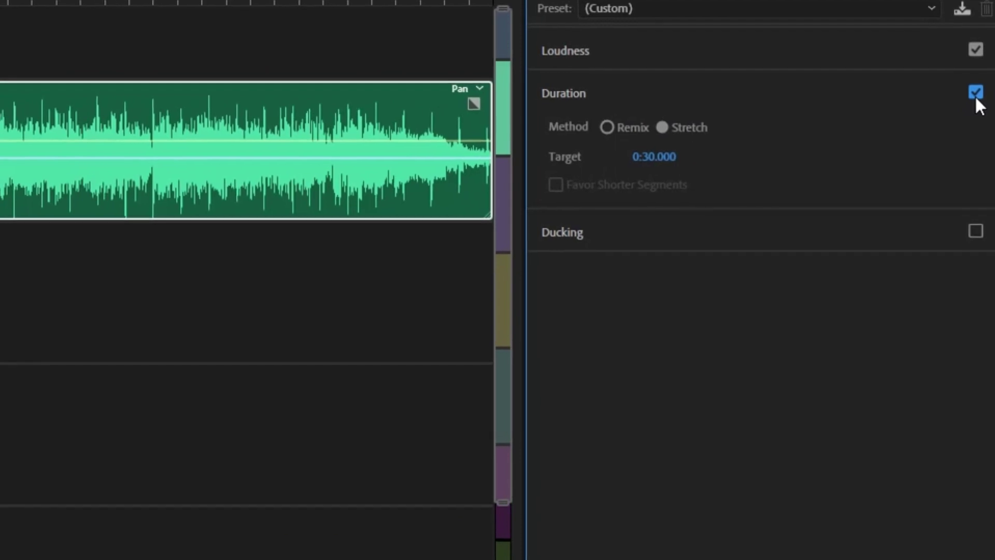
pyautogui.click(609, 128)
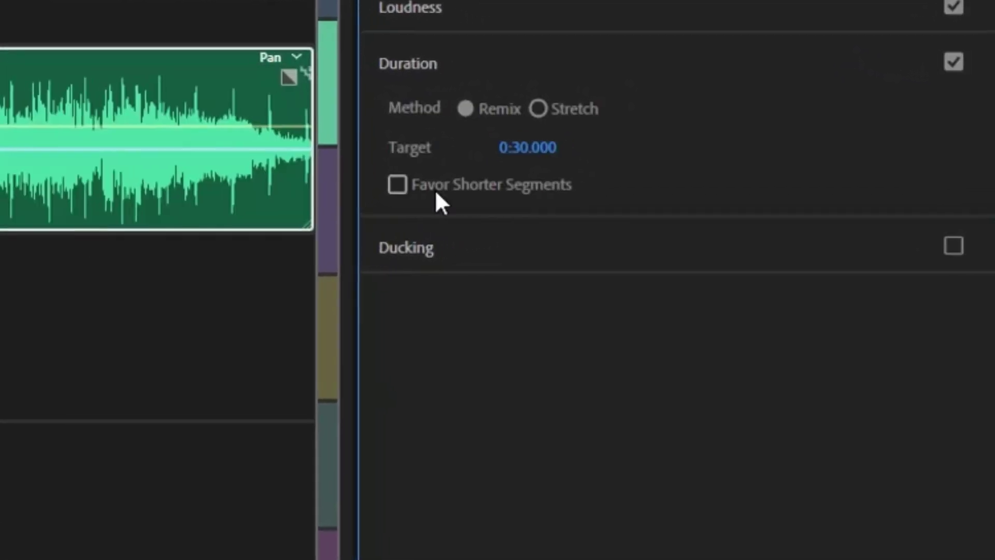
# Step: Raise the remix target duration from 0:30.000 to 1:33.264
pyautogui.moveTo(523, 150); pyautogui.dragTo(580, 153)
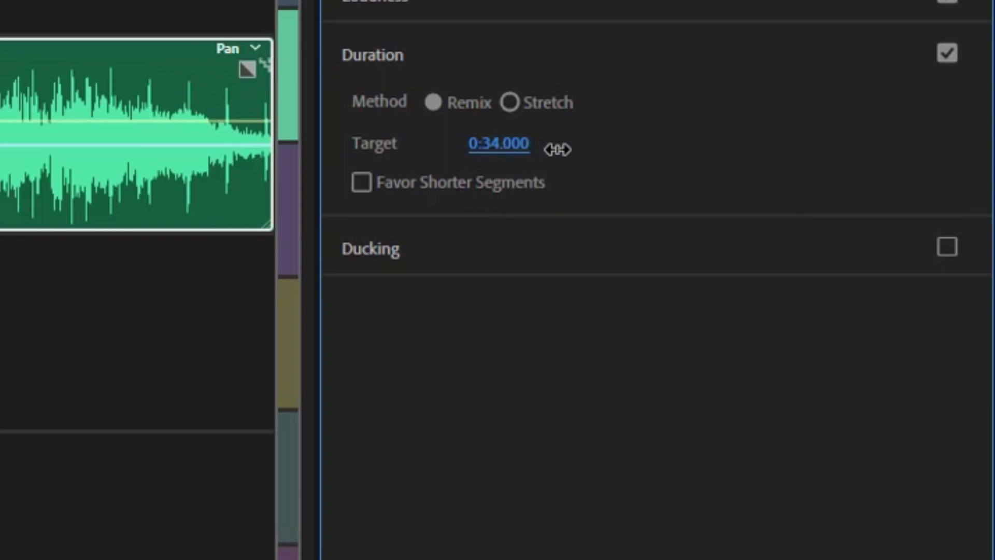
pyautogui.moveTo(923, 163); pyautogui.dragTo(653, 153)
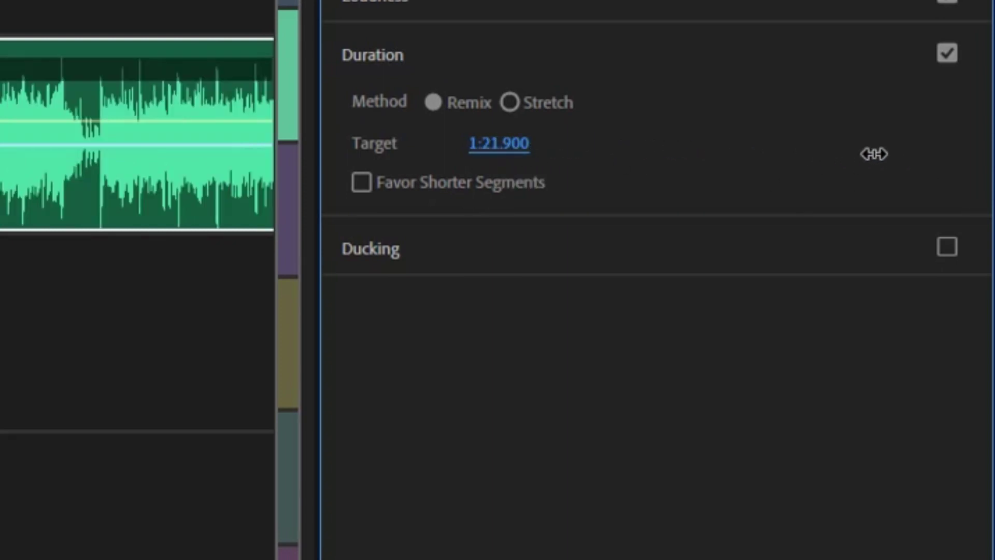
pyautogui.moveTo(874, 154); pyautogui.dragTo(439, 256)
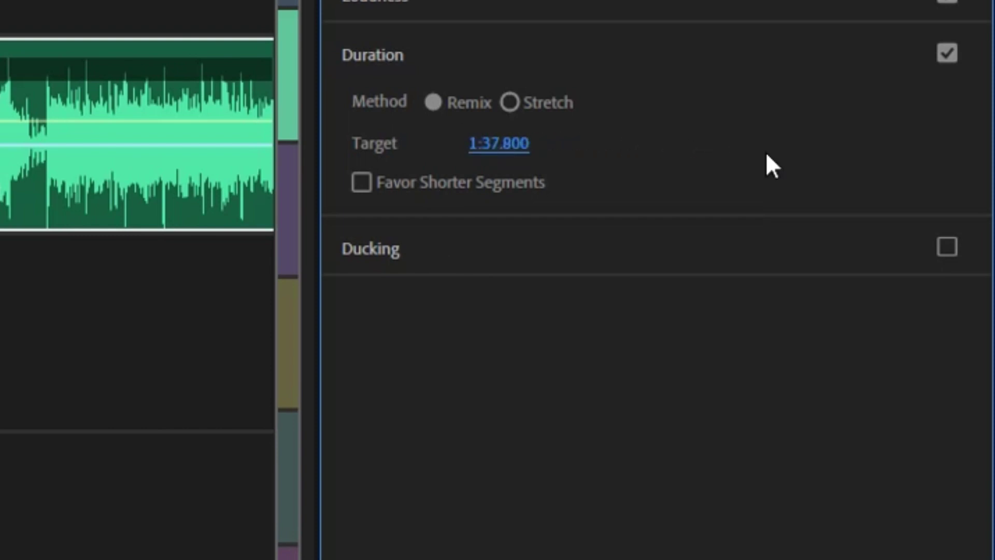
pyautogui.moveTo(759, 151); pyautogui.dragTo(674, 151)
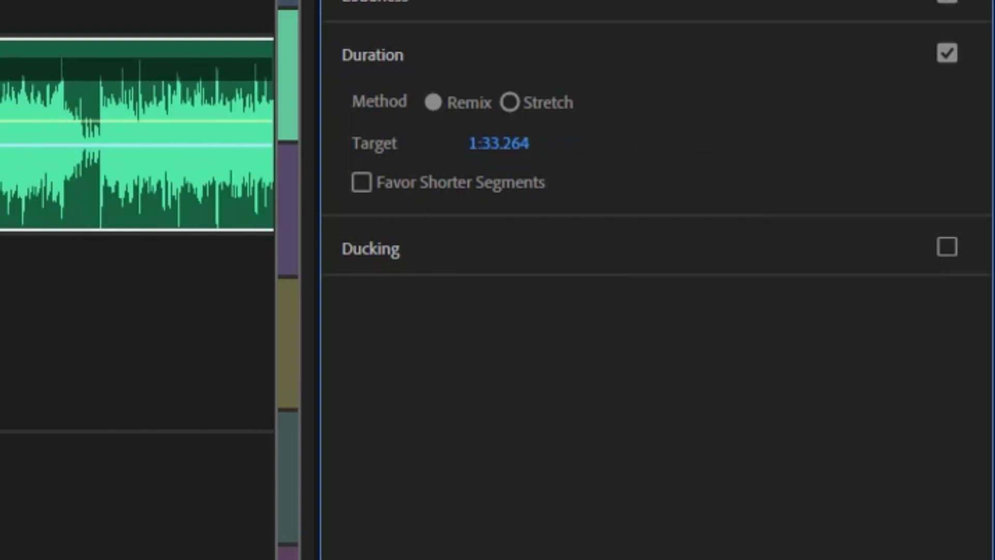